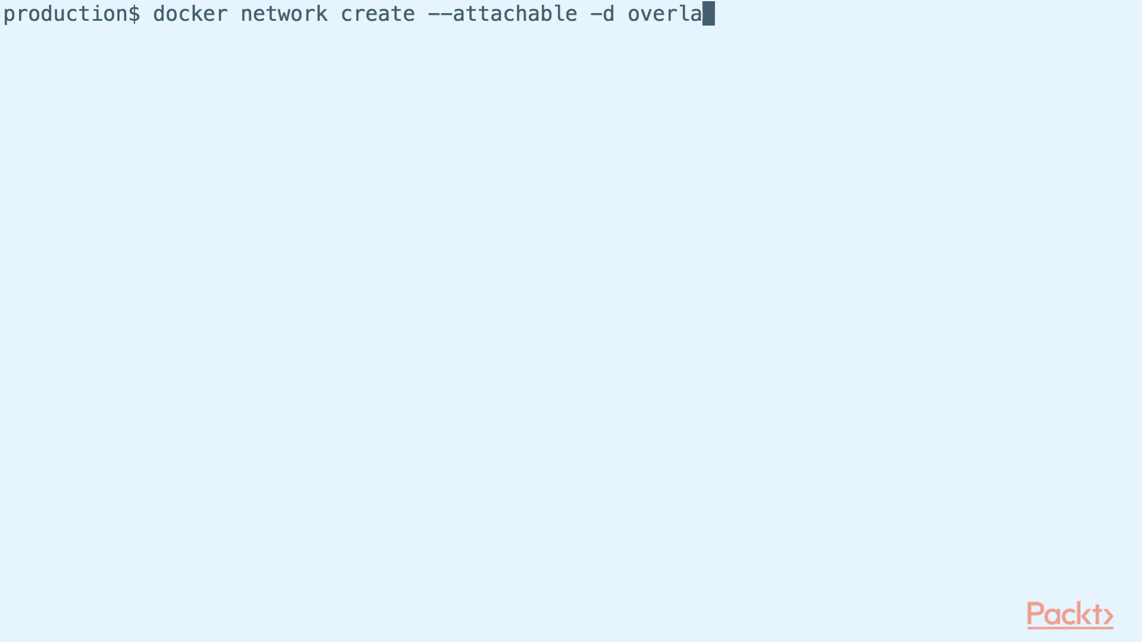
Step: Create the attachable overlay network 'swarm' and highlight the --attachable option in the command
type("y swarm")
key("Return")
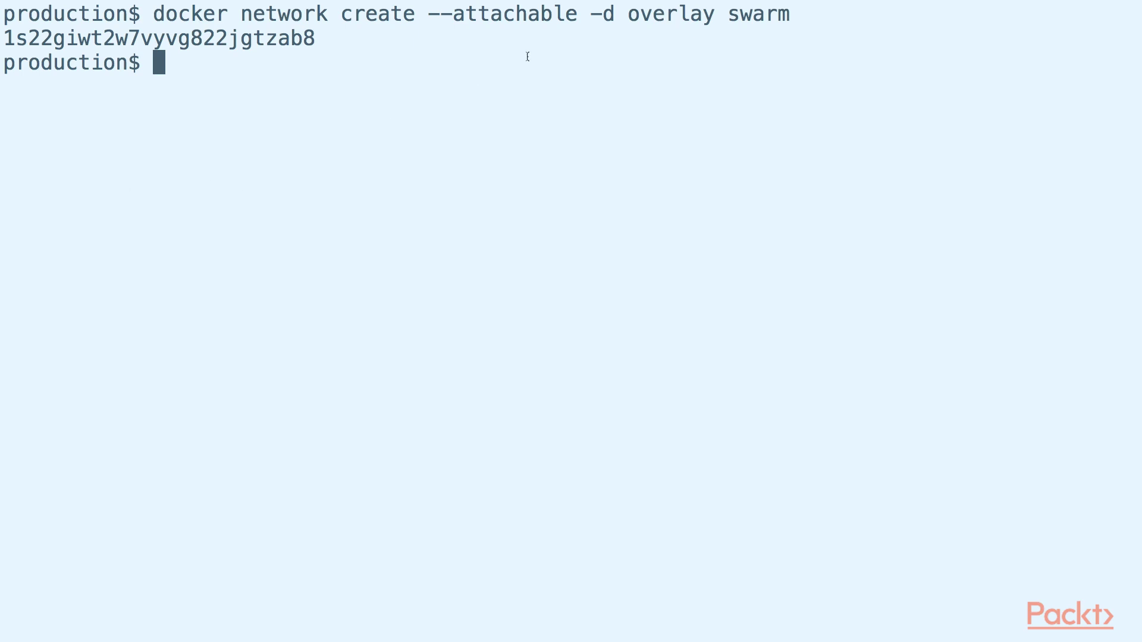
left_click_drag(576, 18, 425, 18)
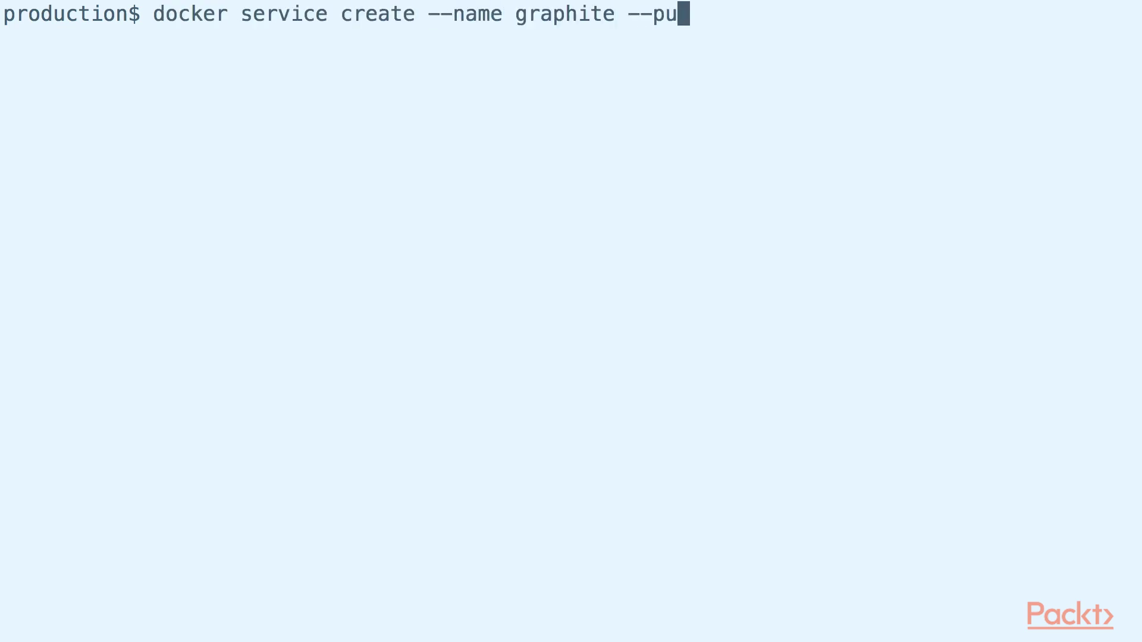
Step: Launch the 'graphite' service from graphiteapp/graphite-statsd on the swarm network, publishing 8080:80
type("80 --network swarm gr")
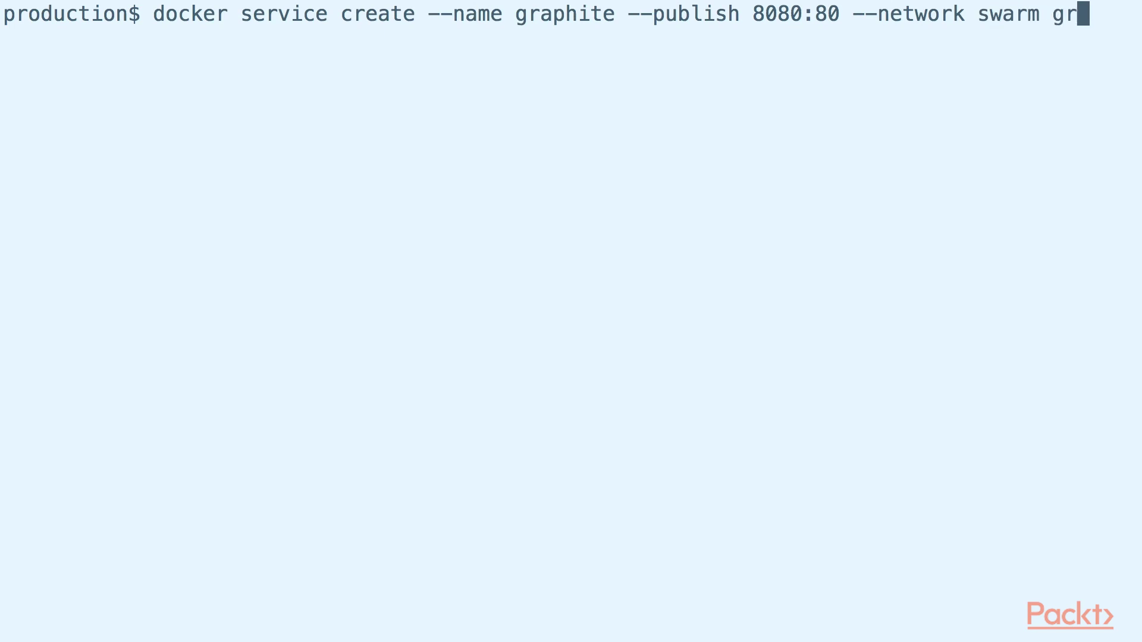
type("aphiteapp/graphite-statsd")
key("Return")
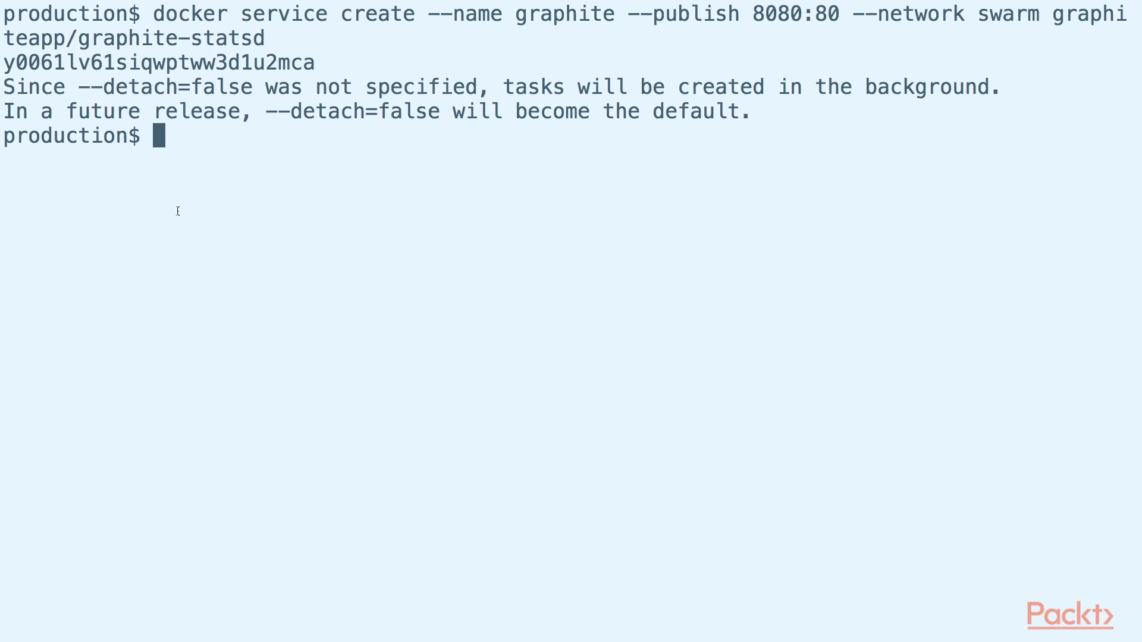
Step: Start a busybox shell on the swarm network and generate a day of per-minute test.random values
type("docker run -it --network swarm -")
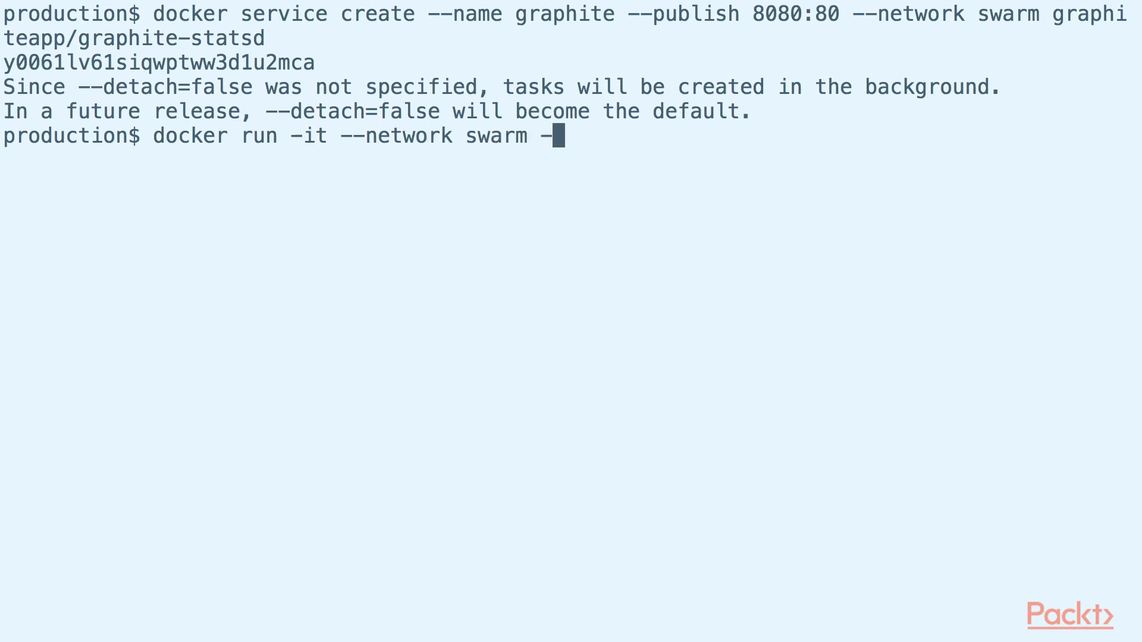
type("-rm busybox /bin/sh")
key("Return")
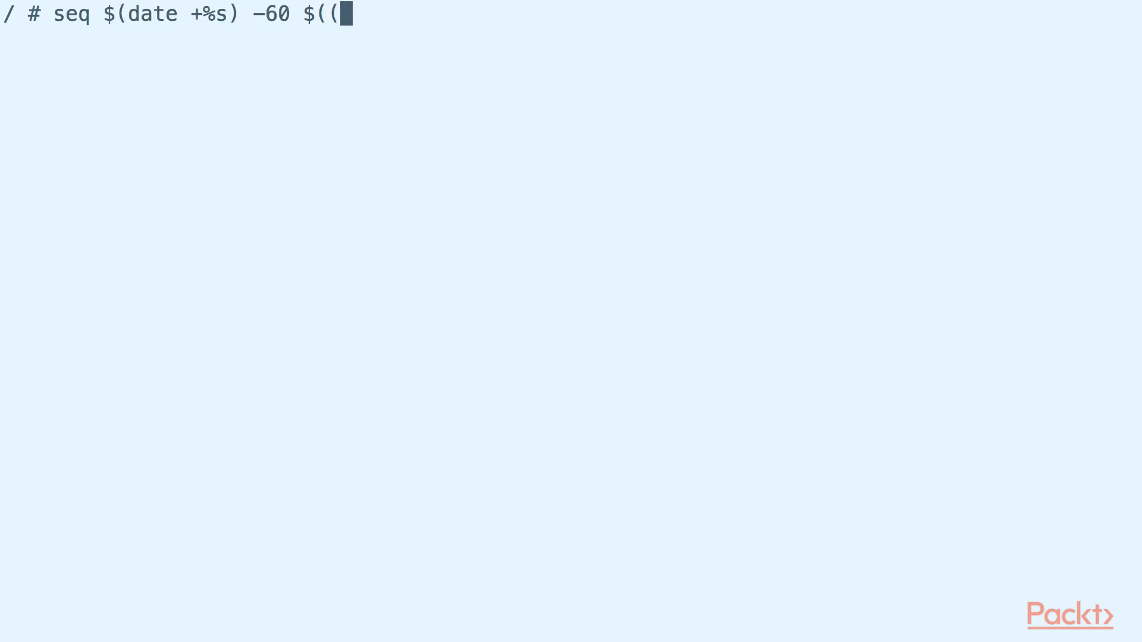
type("- 24*60*")
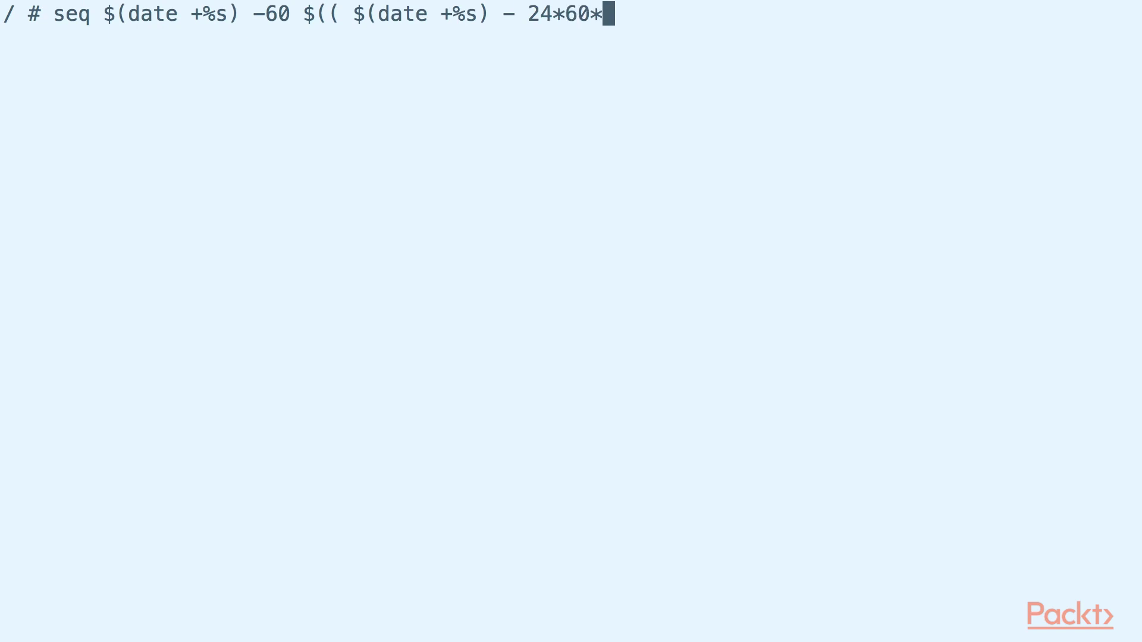
type("60 )) | ")
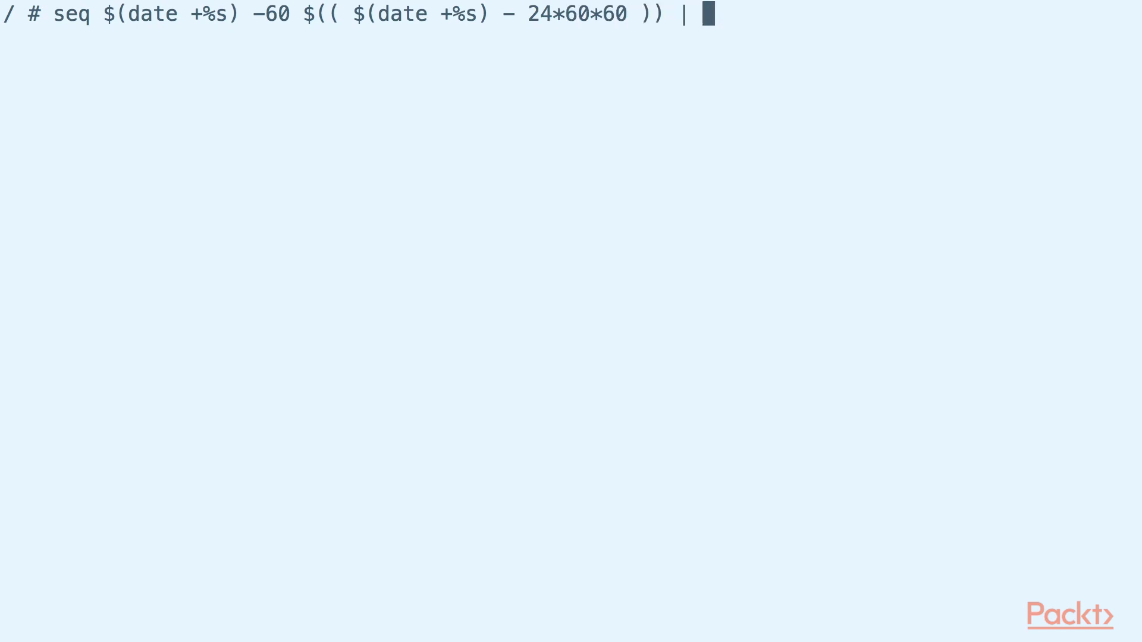
type("awk '{print \"test.rando")
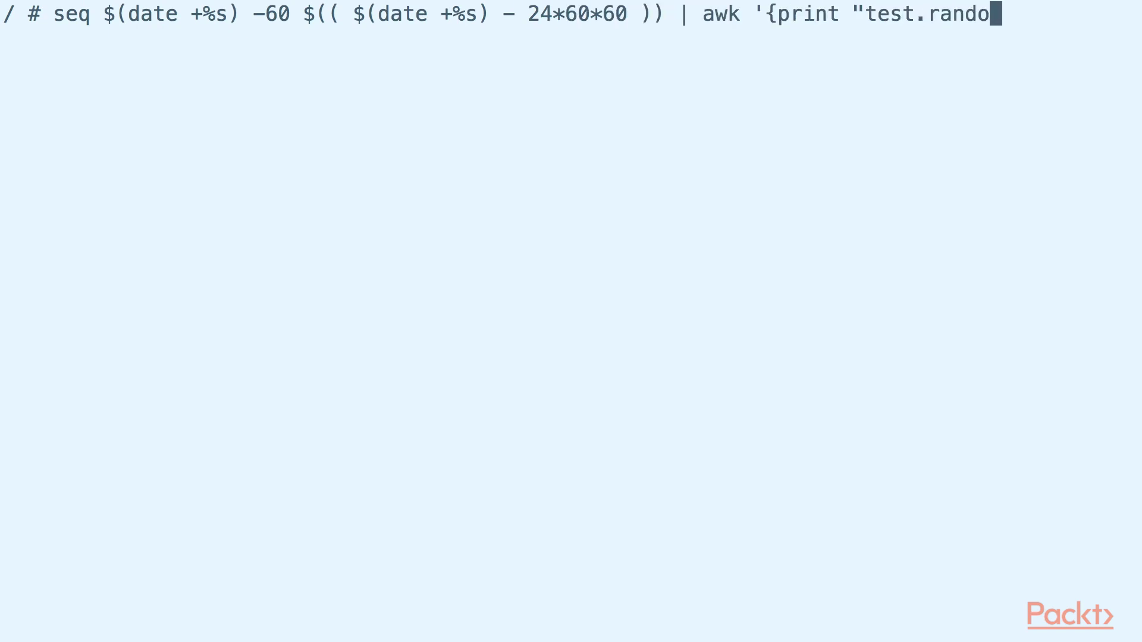
type("m \" (int(100*ran")
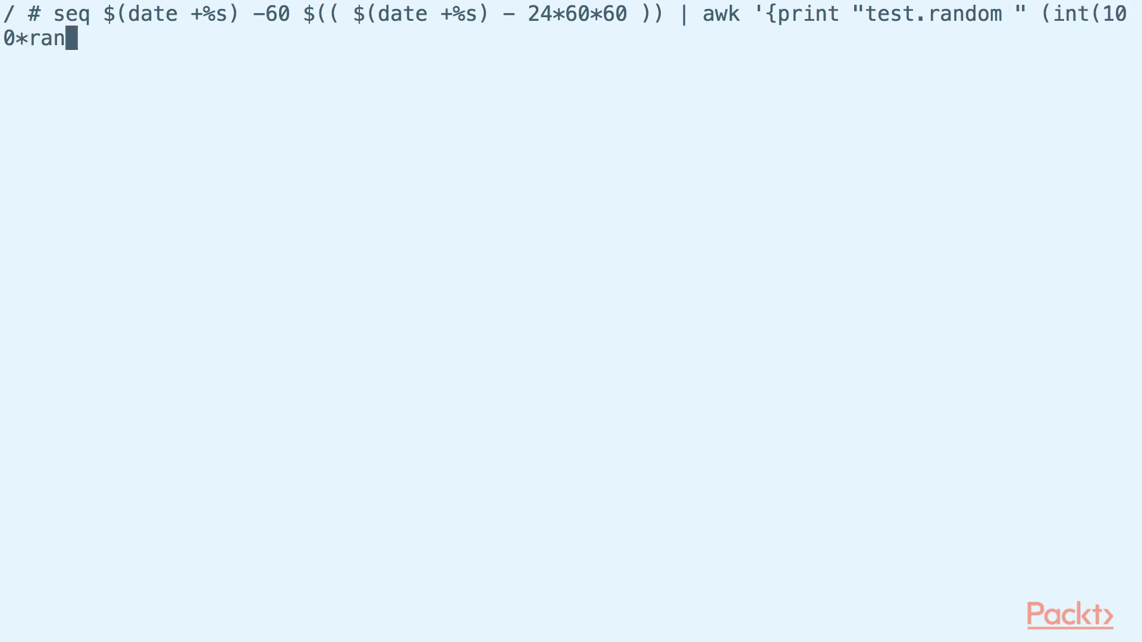
type("d())) \" \" $1}")
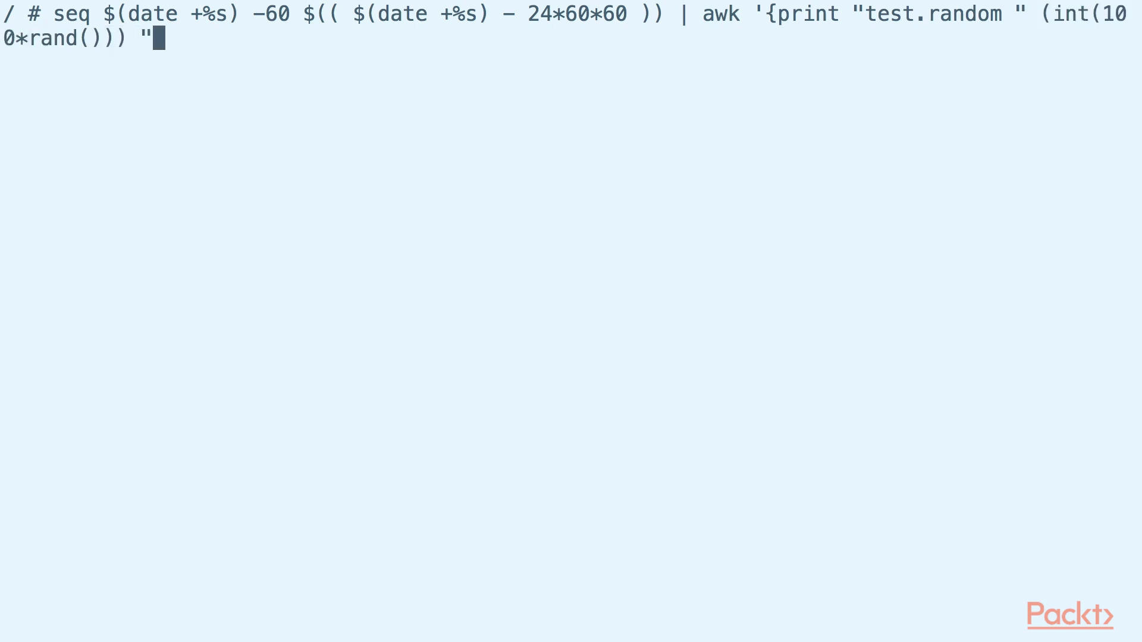
key("Return")
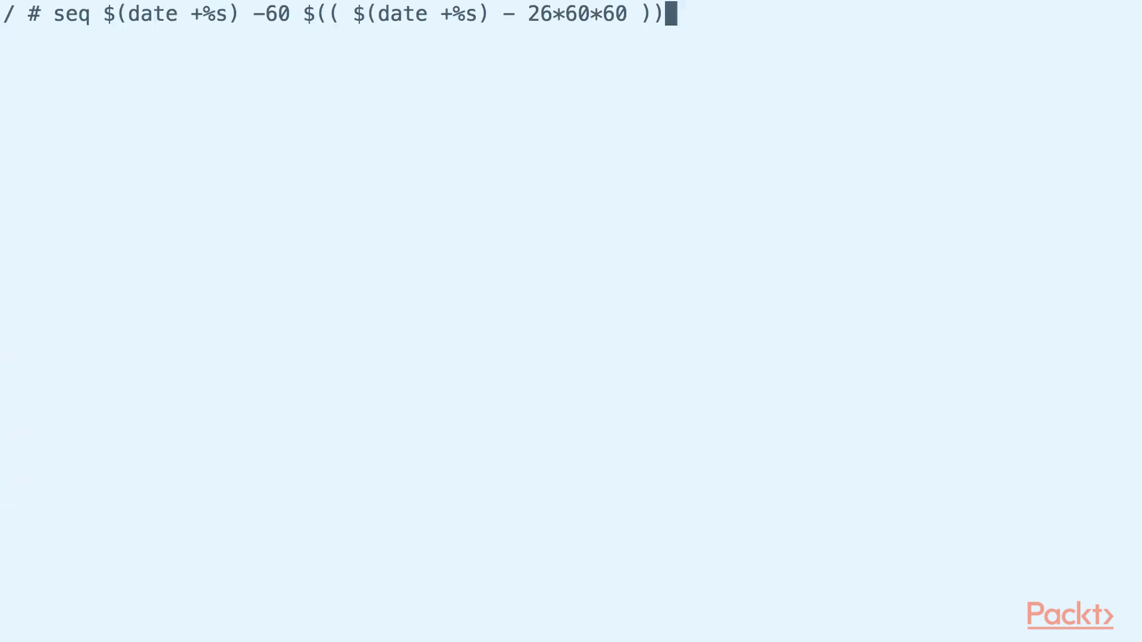
type("| nc graphite 2003")
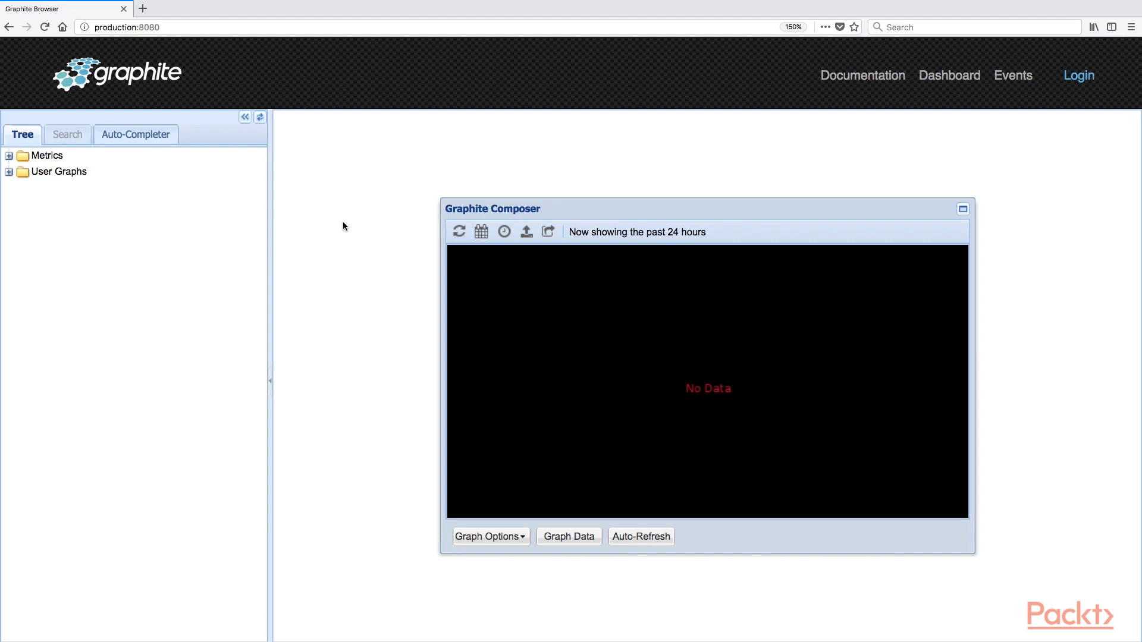
Step: Reload Graphite at production:8080, expand Metrics, and pipe the test.random data to graphite:2003
key("super+l")
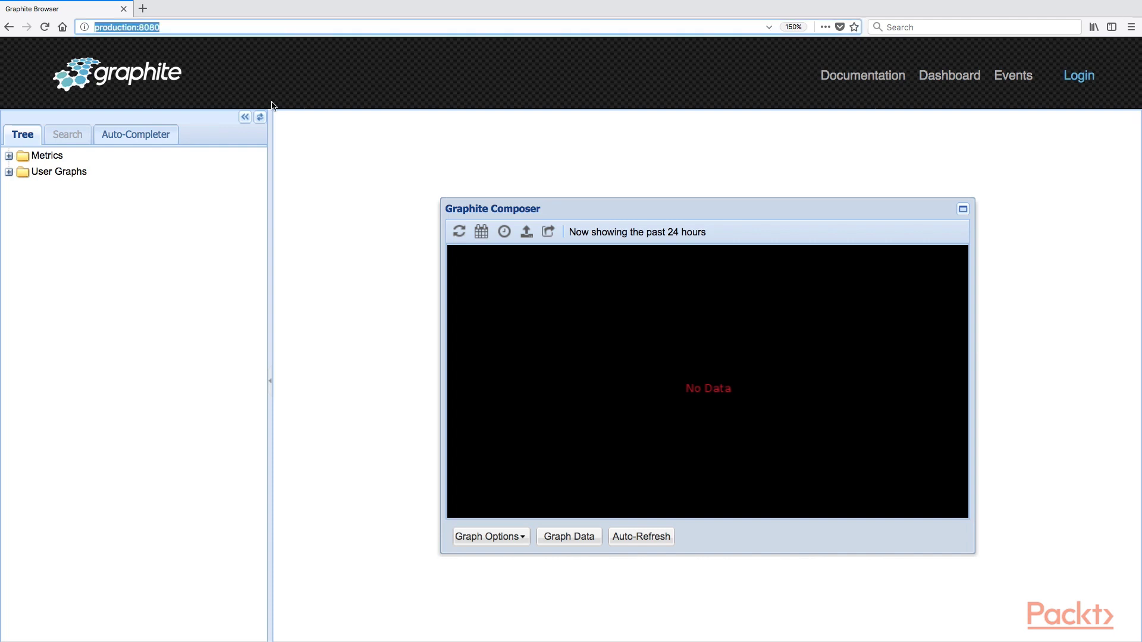
type("http://production:8080")
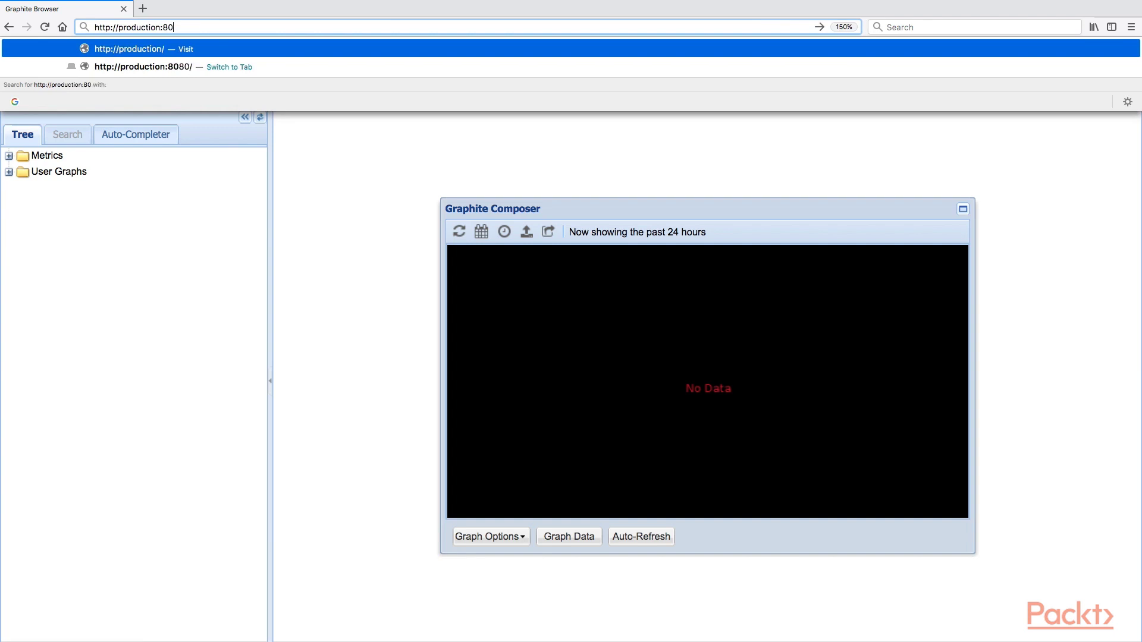
key("Return")
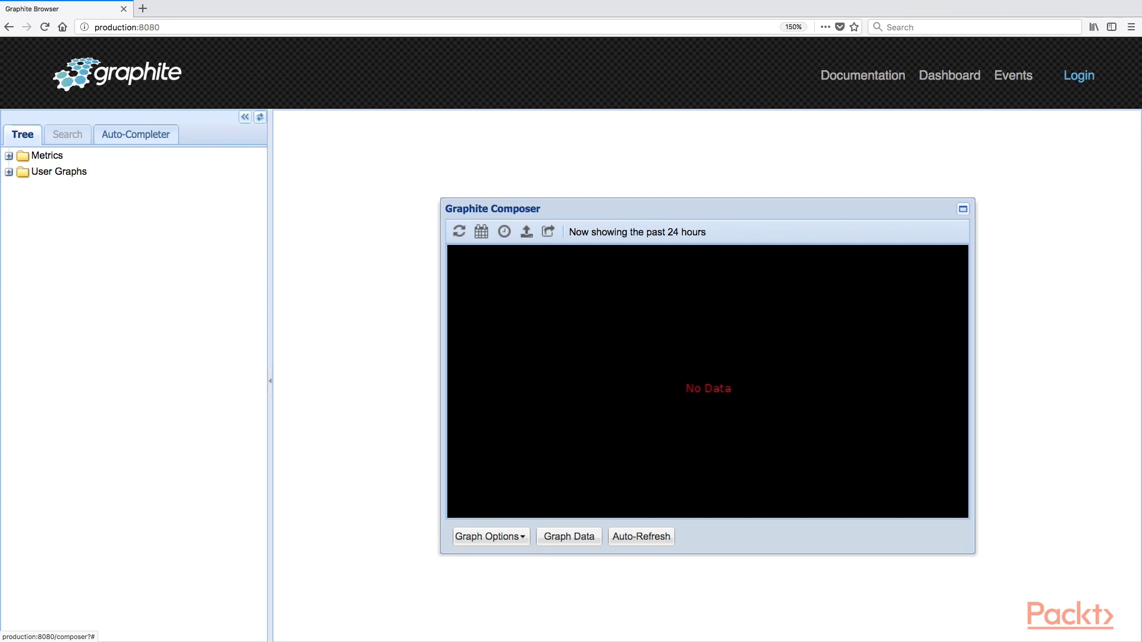
left_click(46, 155)
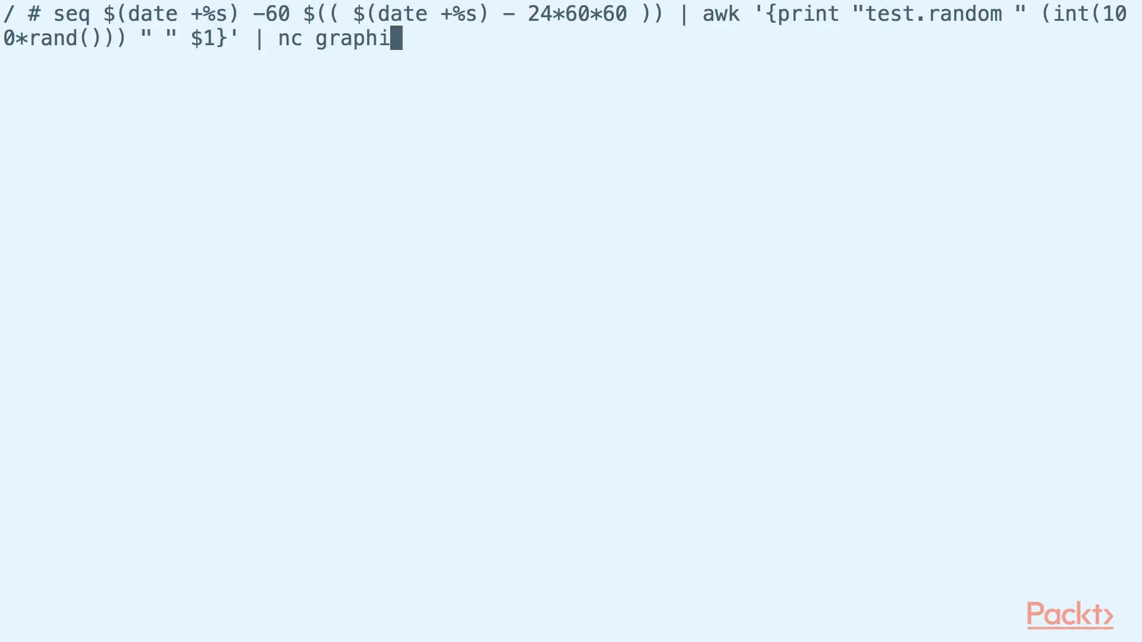
key("Return")
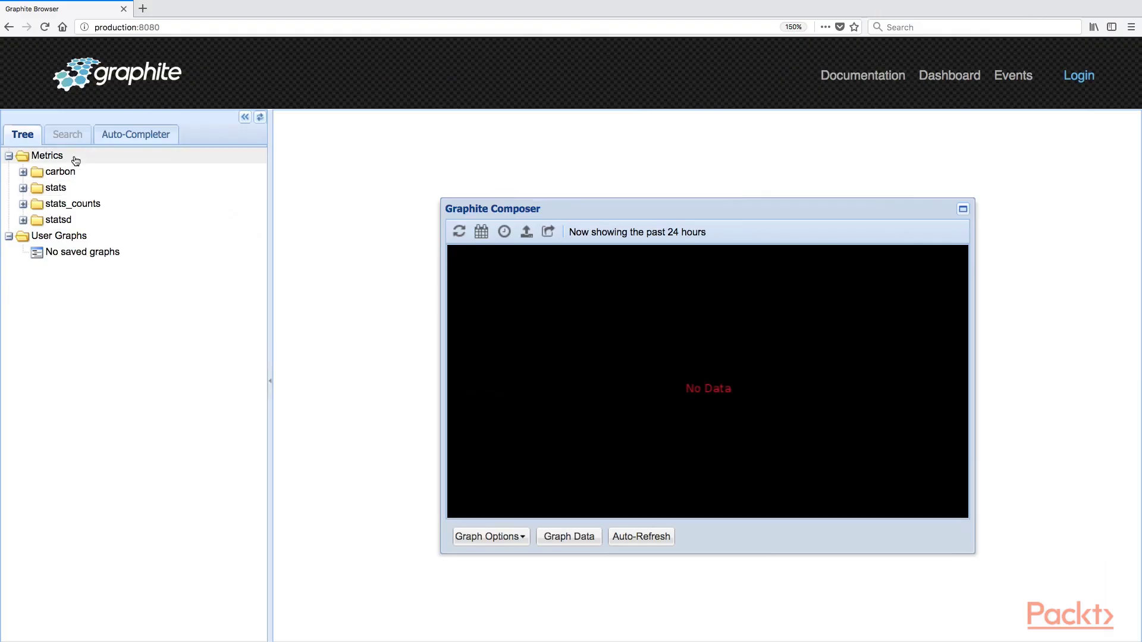
Step: Collapse Metrics and reload production:8080 so the new test folder appears
left_click(53, 157)
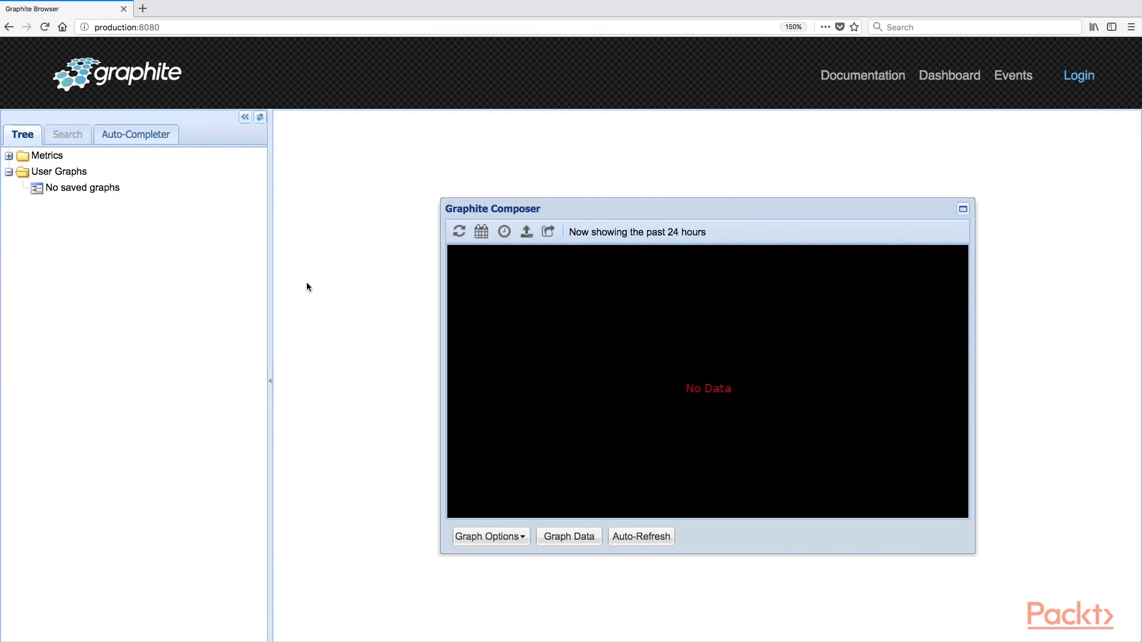
key("super+l")
type("production:8080")
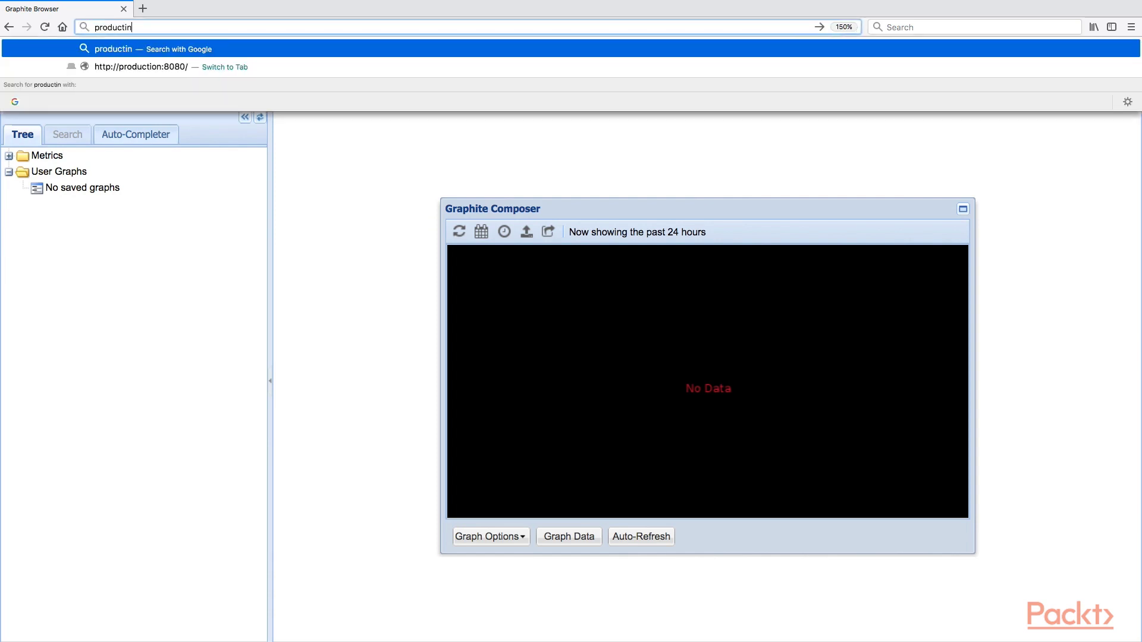
key("Return")
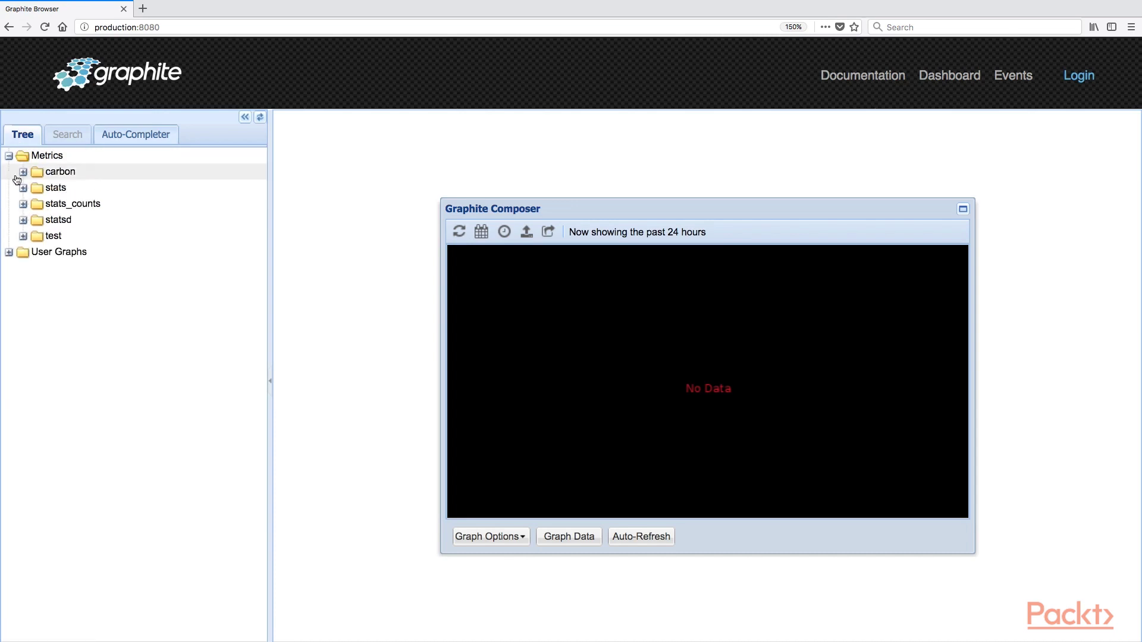
Step: Expand Metrics > test, plot test.random, and enlarge the composer graph
left_click(23, 236)
left_click(83, 254)
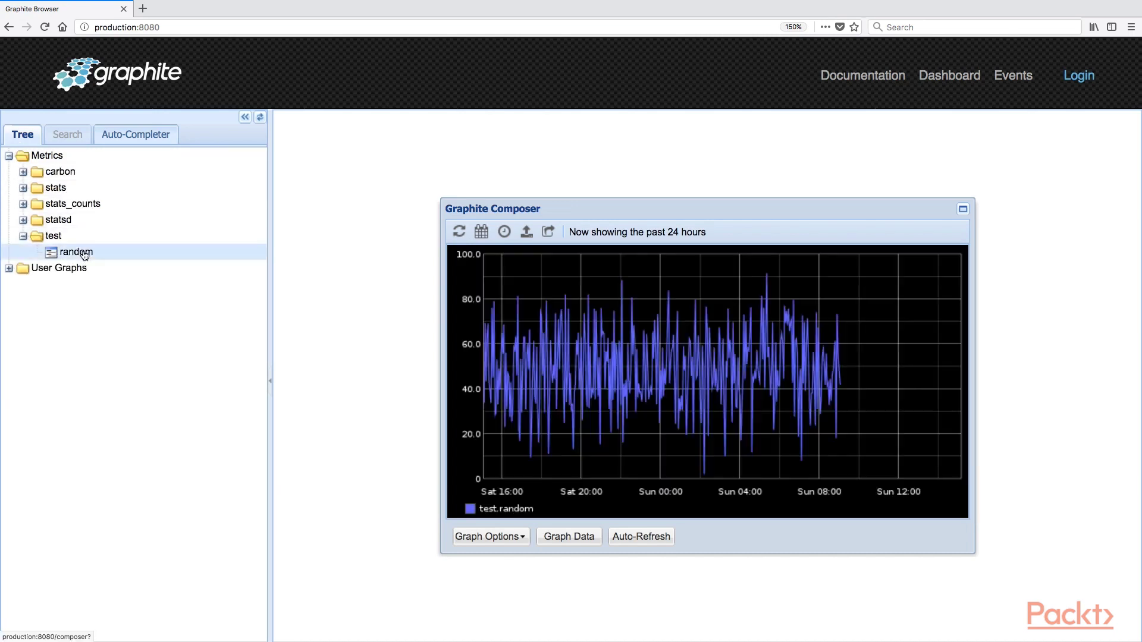
left_click(963, 209)
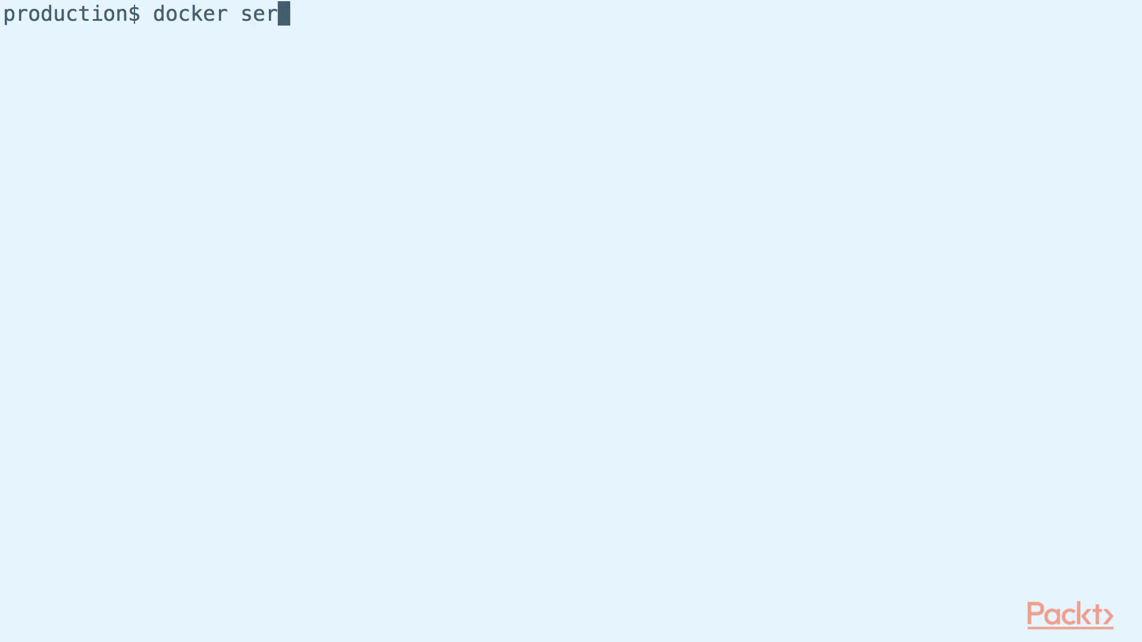
Step: Create the 'grafana' service from grafana/grafana publishing port 80 to container port 3000
type("lish 80")
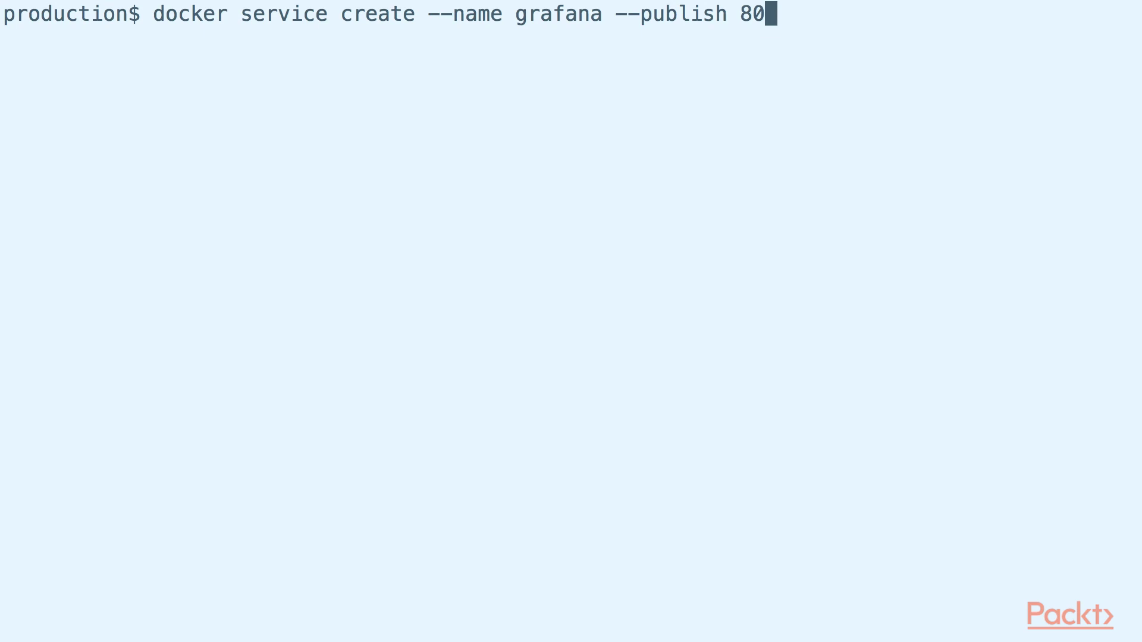
type(":3000 grafana/grafana")
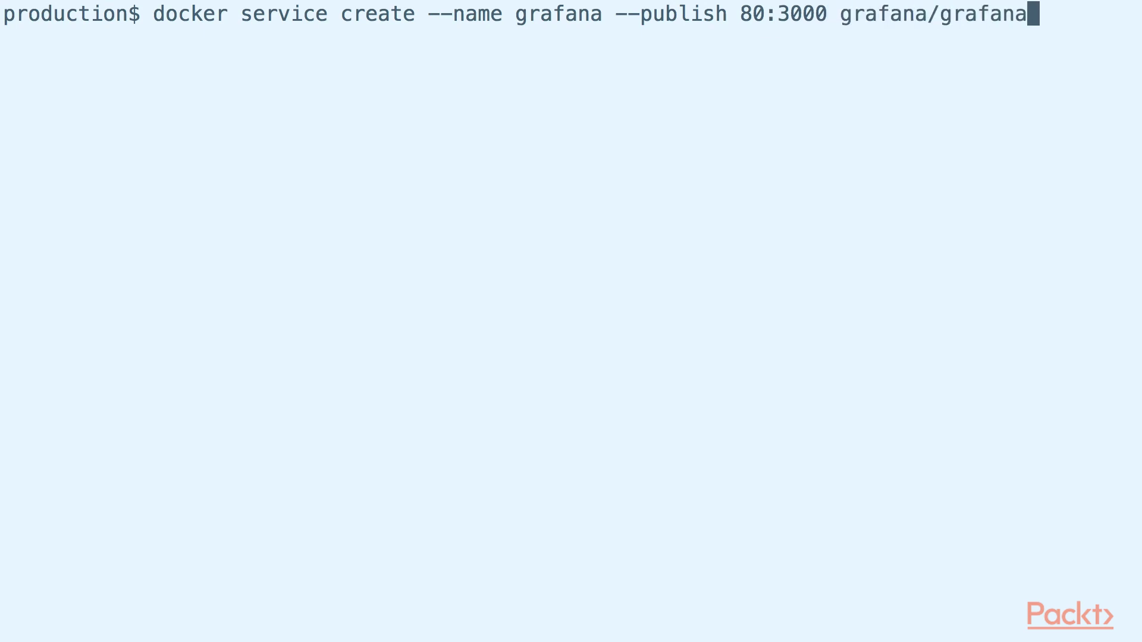
key("Return")
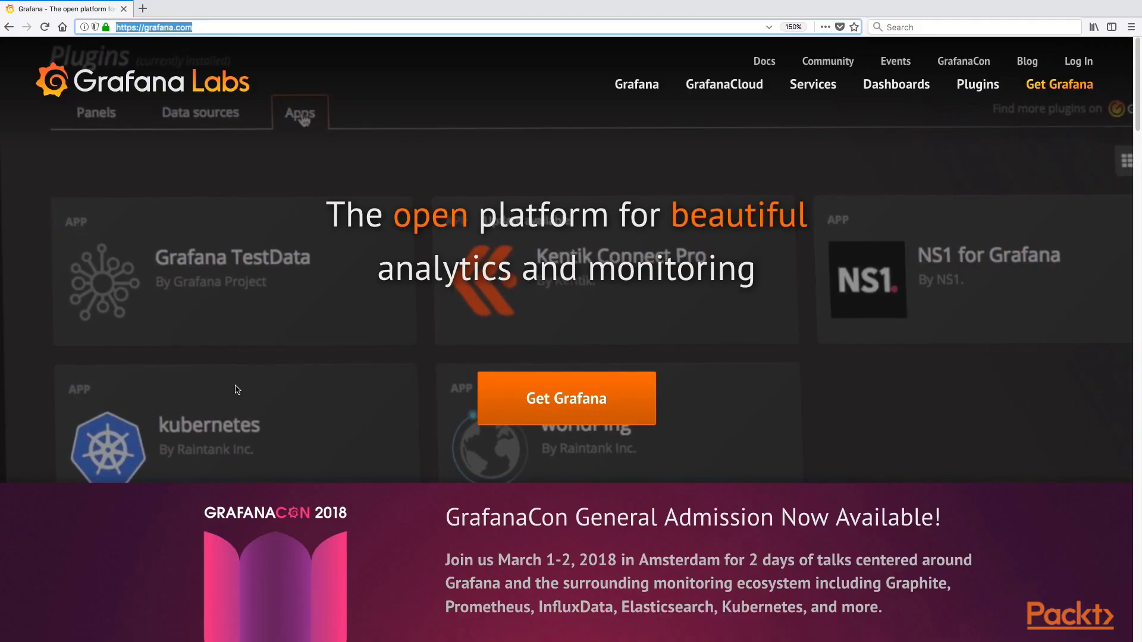
type("http://production")
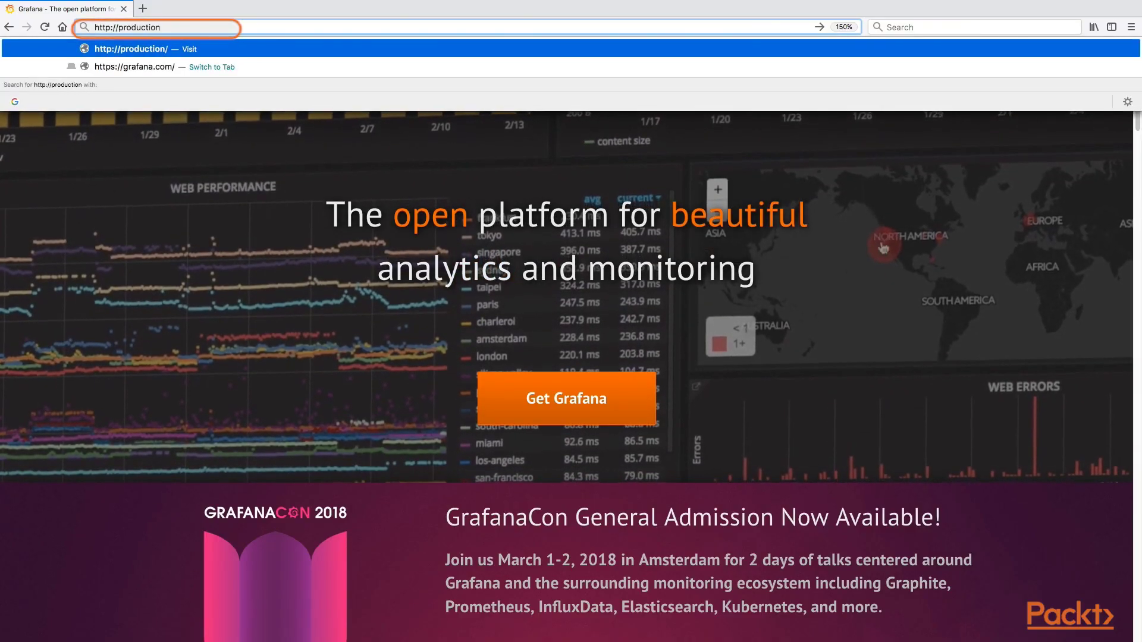
key("Return")
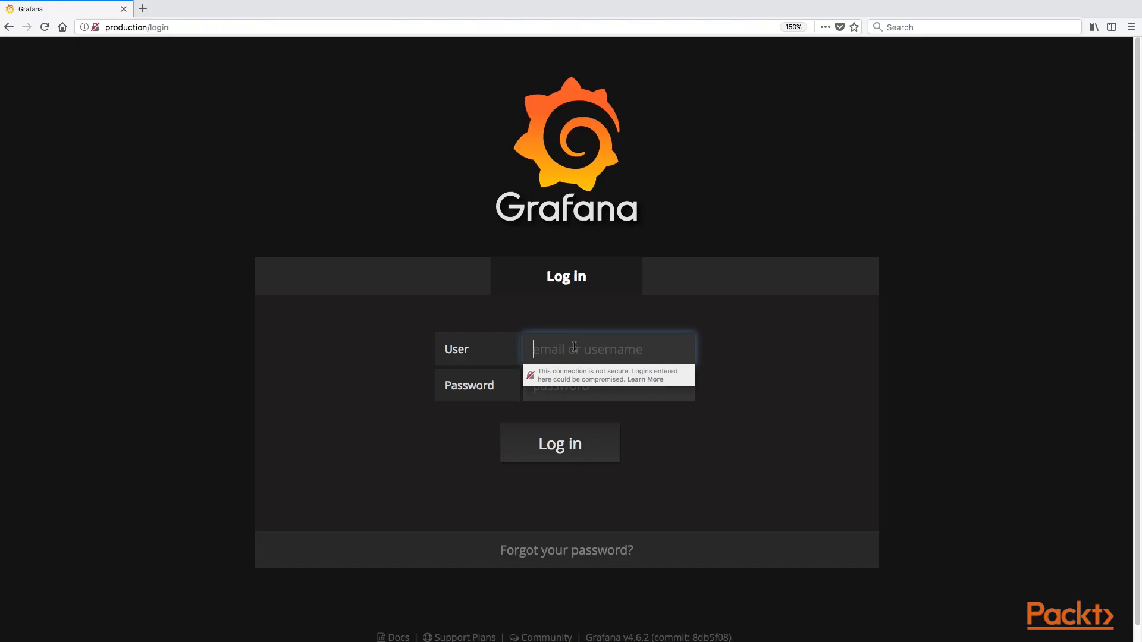
type("admin")
key("Tab")
type("admin")
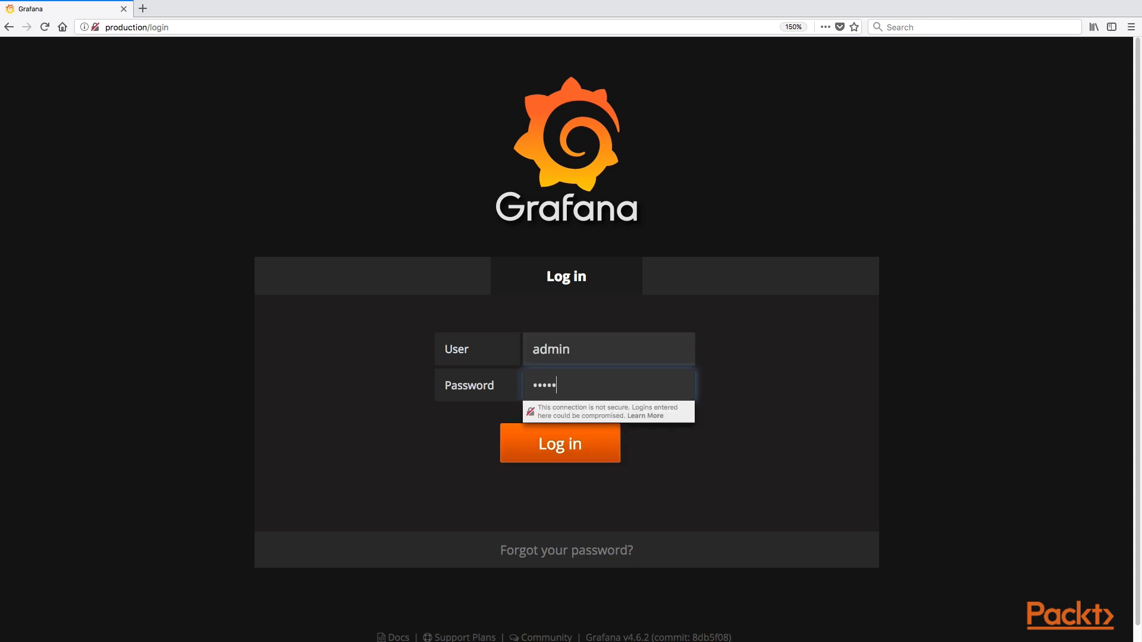
left_click(561, 461)
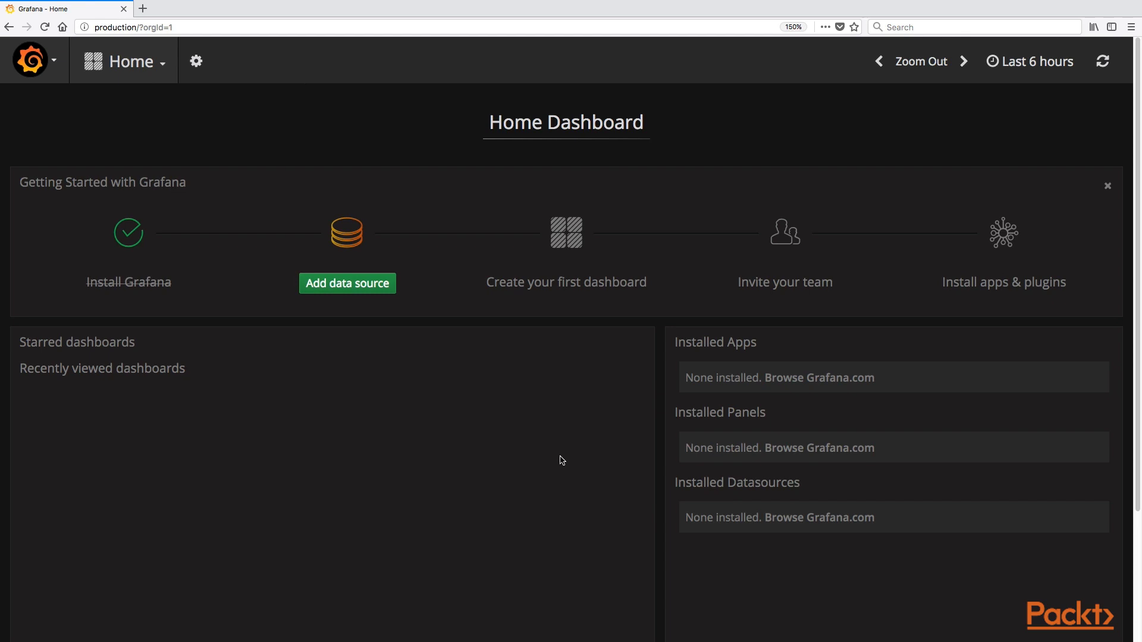
left_click(379, 283)
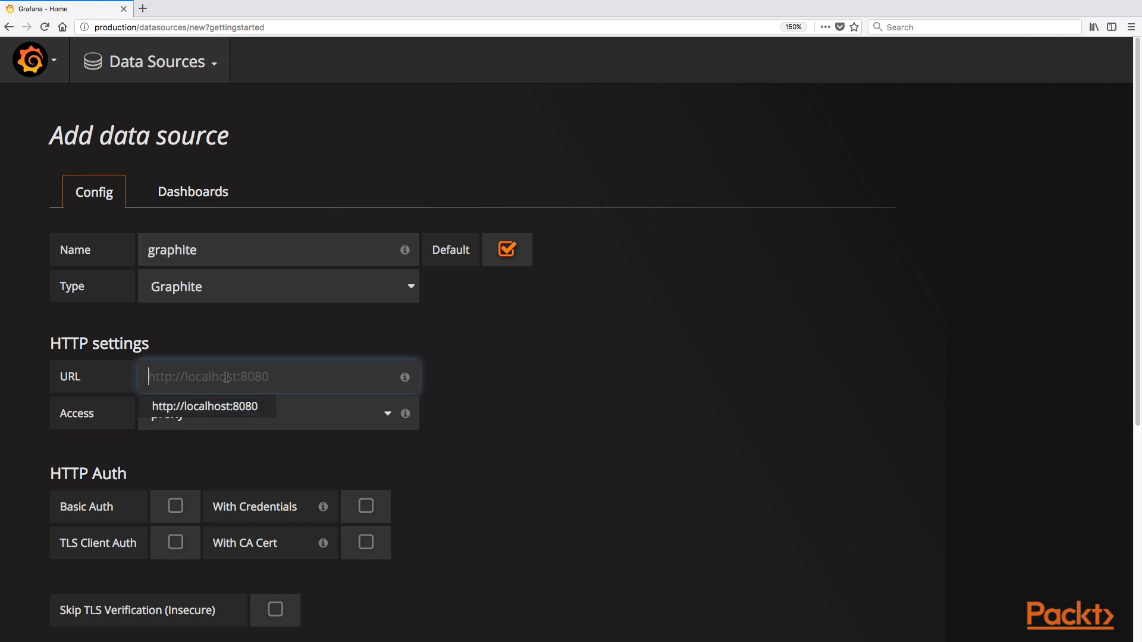
type("http://production:8080")
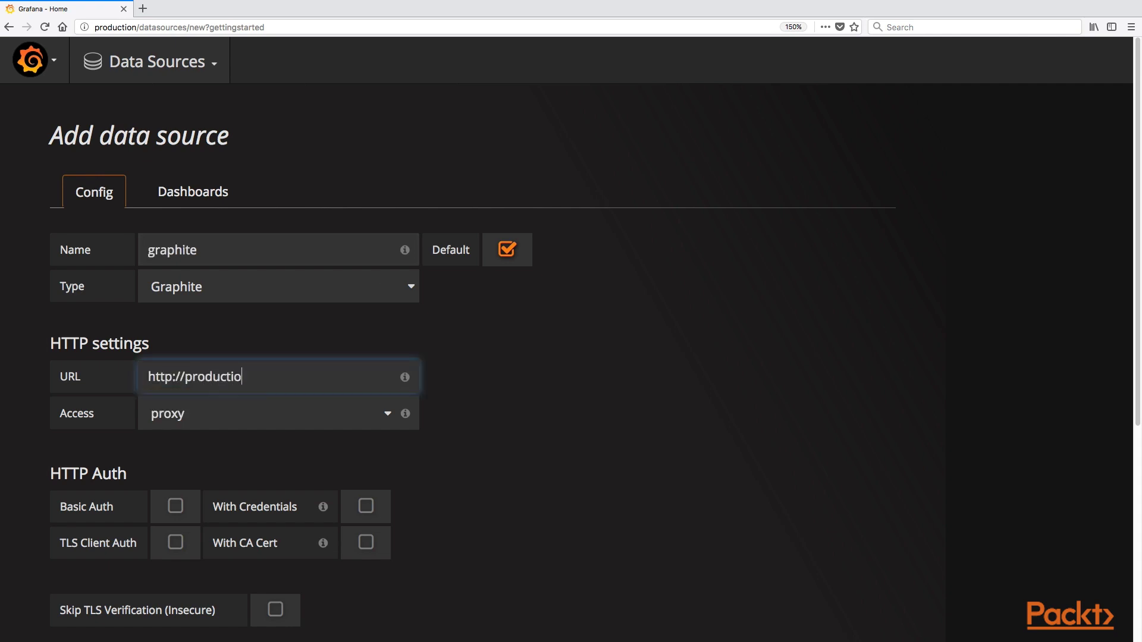
left_click(278, 416)
left_click(298, 392)
scroll(301, 471, "down", 5)
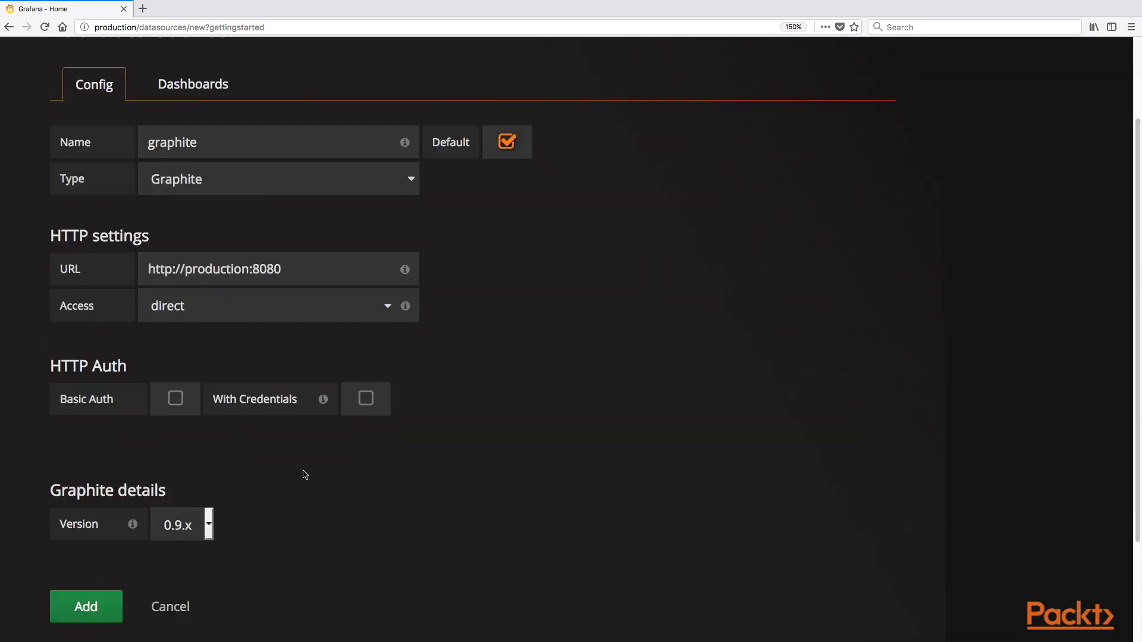
left_click(210, 394)
left_click(209, 396)
Step: Add the graphite data source and confirm it with Save & Test
left_click(95, 475)
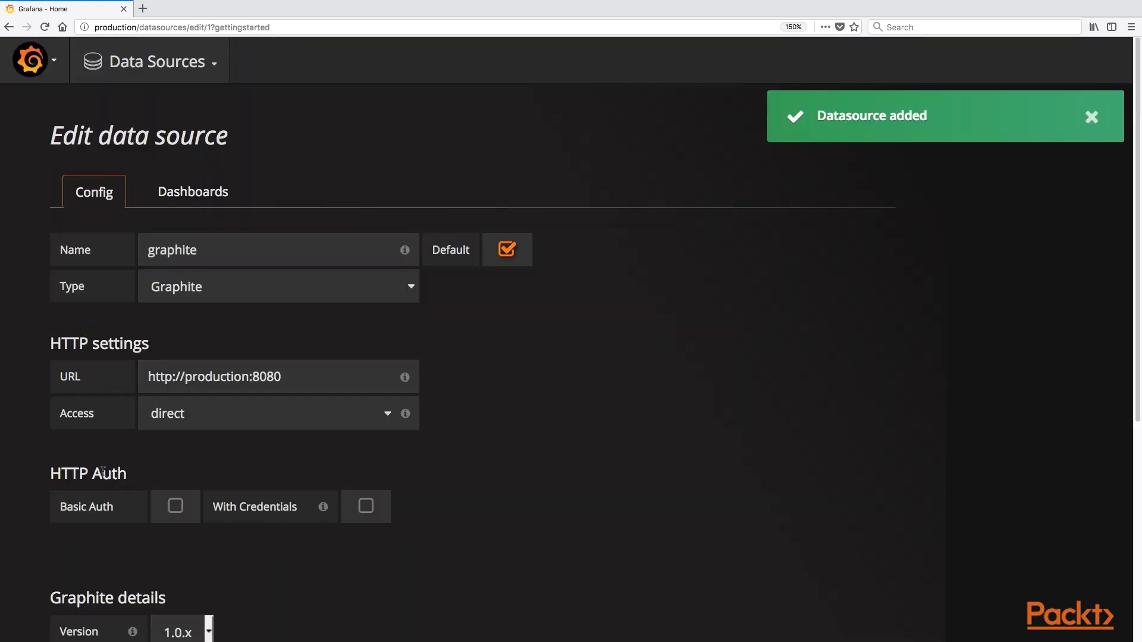
scroll(103, 472, "down", 3)
scroll(103, 472, "down", 2)
left_click(97, 533)
scroll(226, 149, "up", 5)
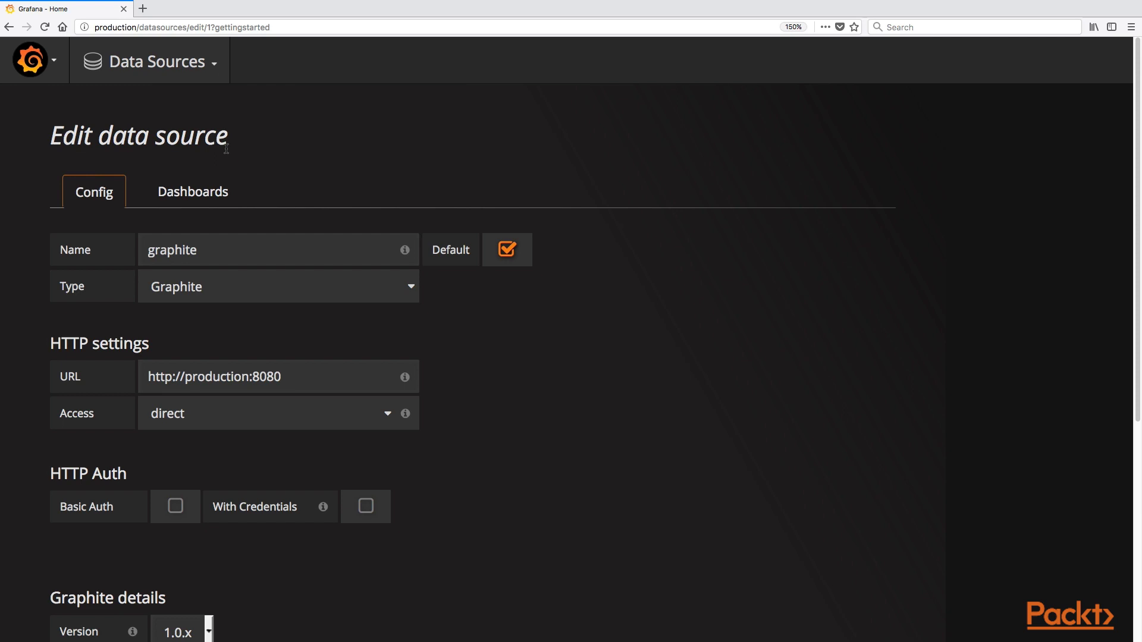
Step: Create a new dashboard from Dashboards > New and add a Graph panel
left_click(36, 64)
mouse_move(73, 167)
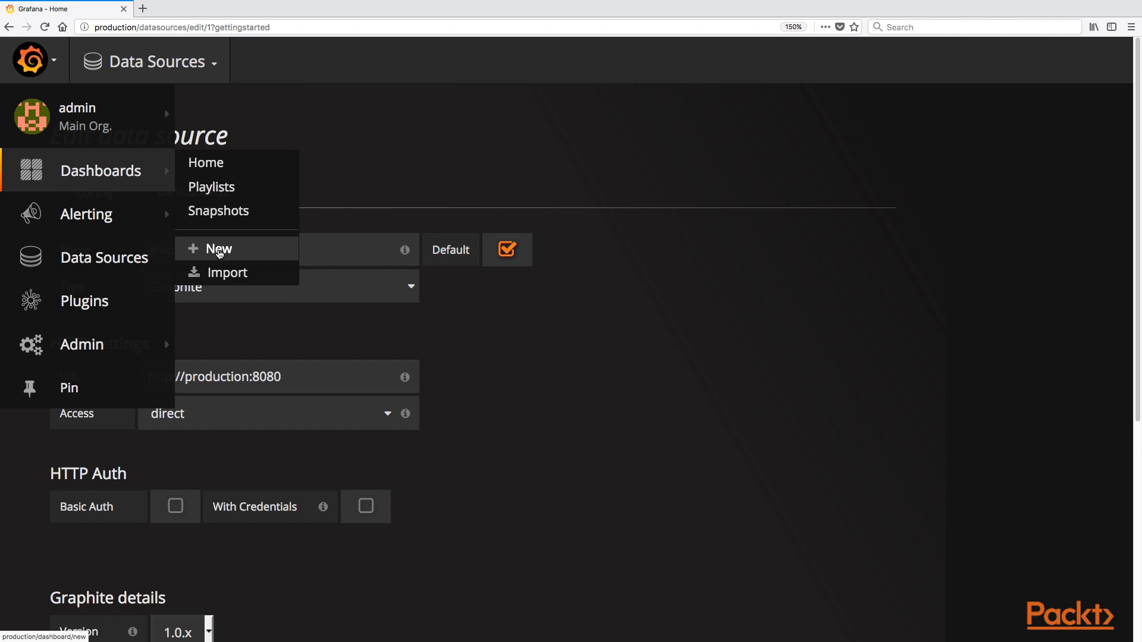
left_click(220, 253)
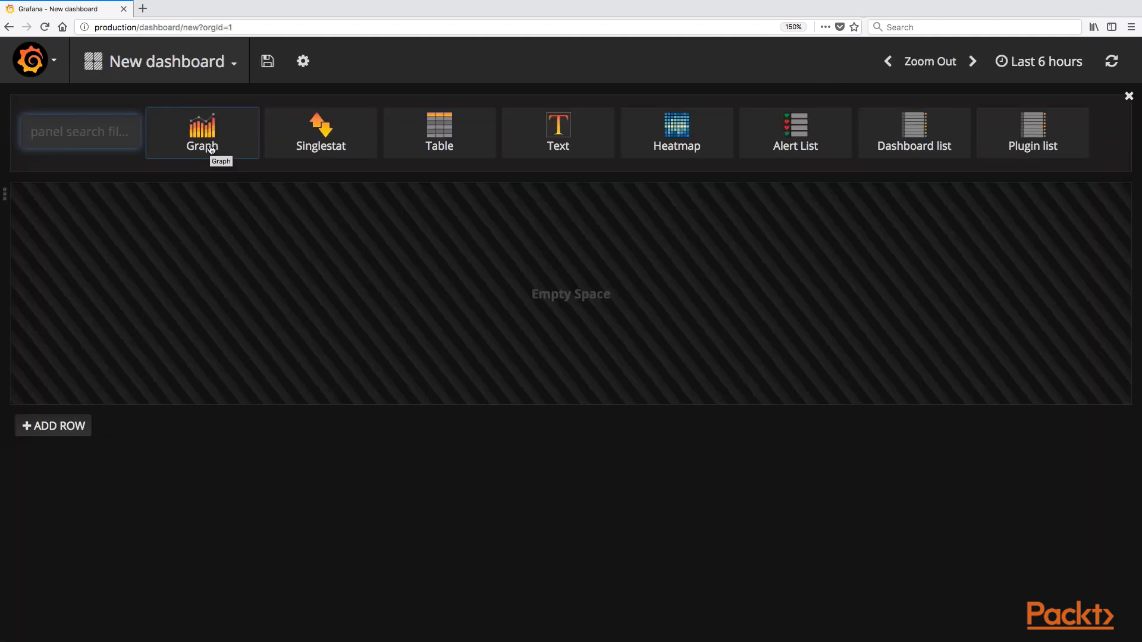
left_click(210, 149)
Step: Edit the graph panel so its metric query plots test.random
left_click(555, 112)
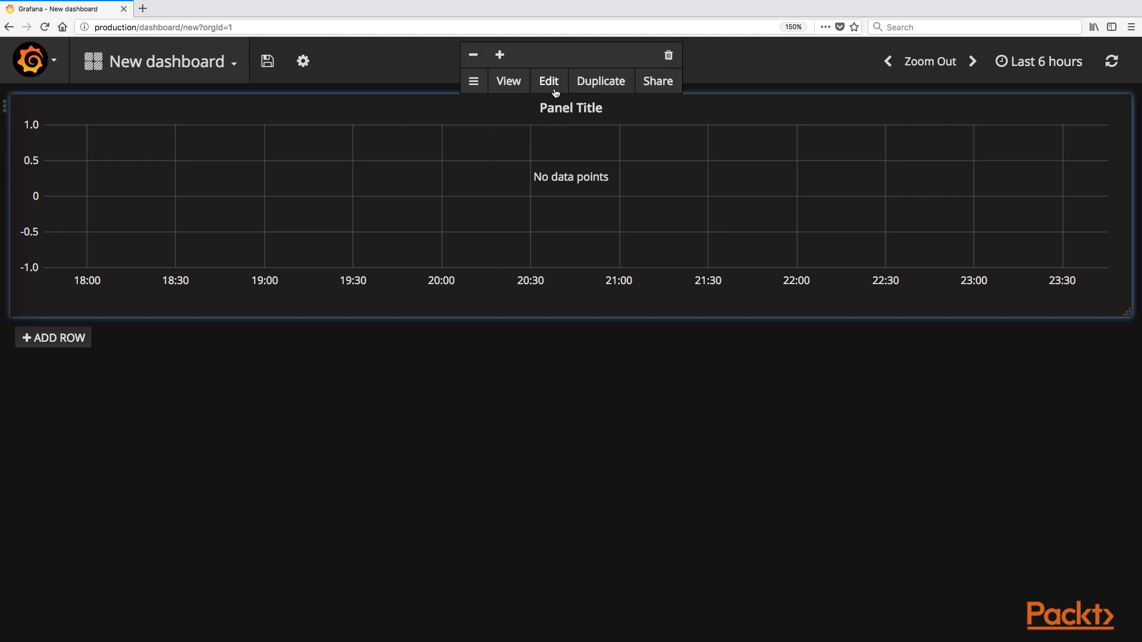
left_click(555, 92)
left_click(101, 512)
type("test")
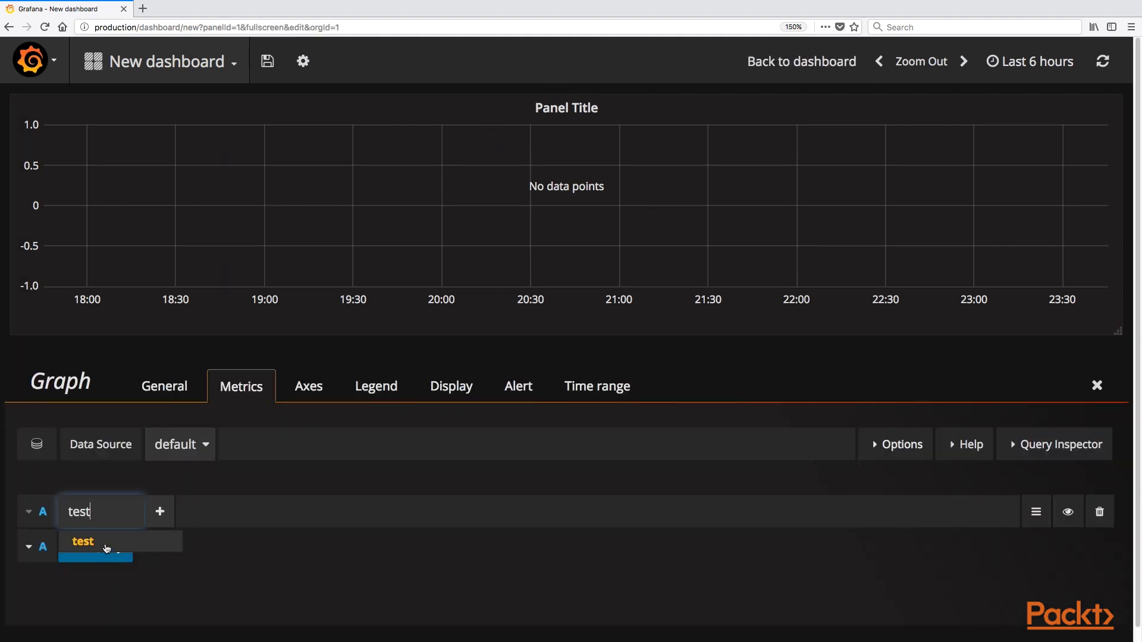
left_click(107, 548)
type("random")
left_click(158, 542)
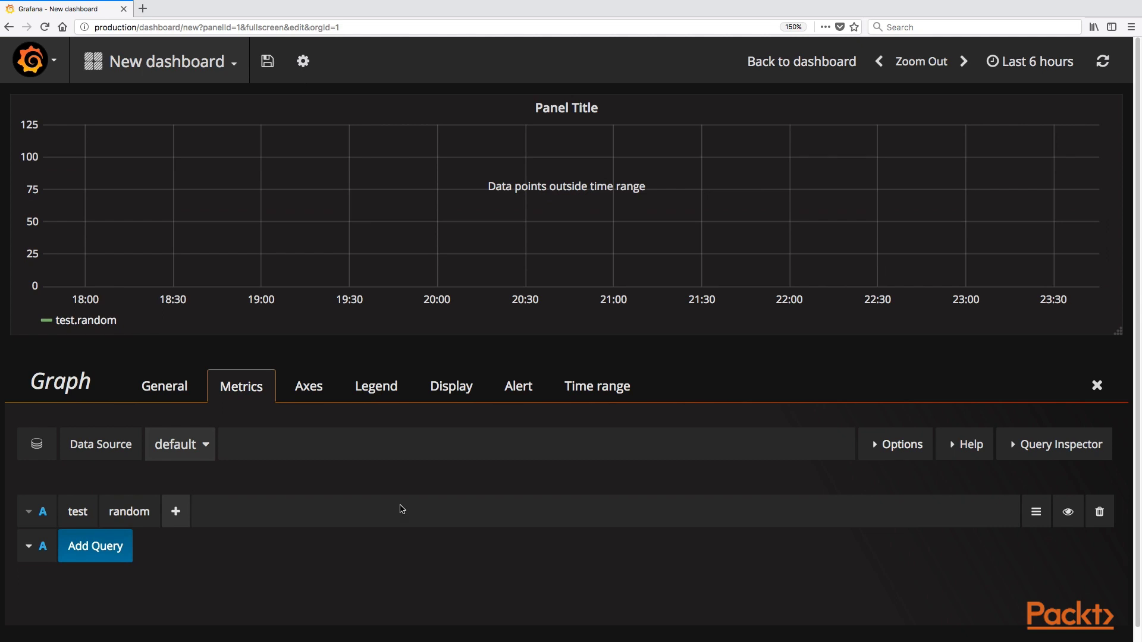
Step: Preview the test.random graph over Today so far, Yesterday, and Today time ranges
left_click(1030, 62)
left_click(869, 182)
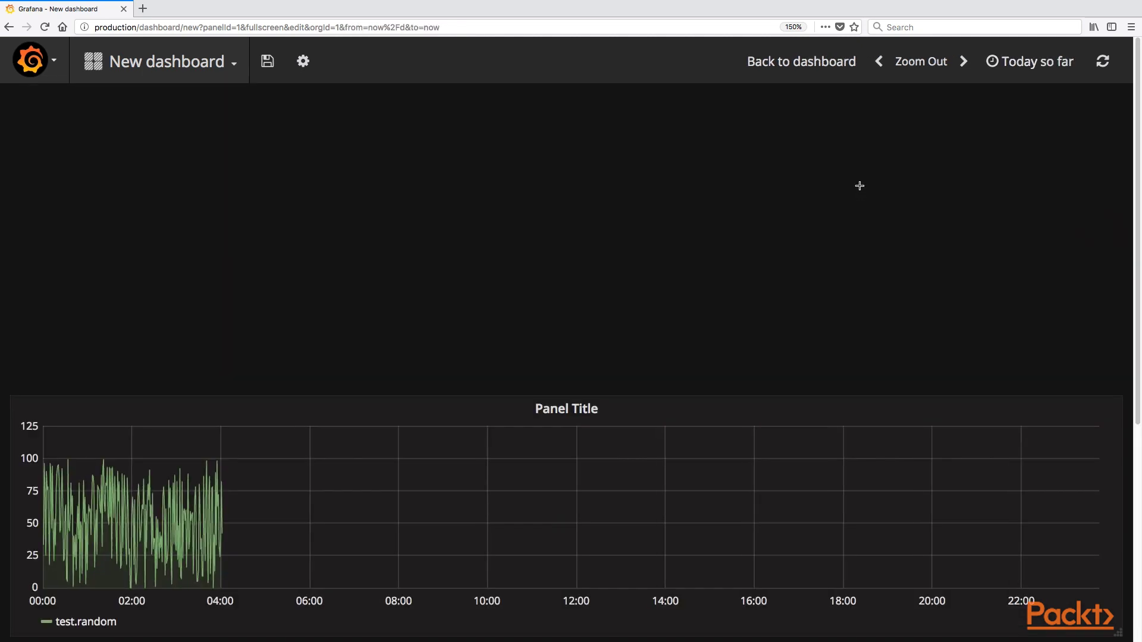
left_click(1006, 63)
left_click(629, 159)
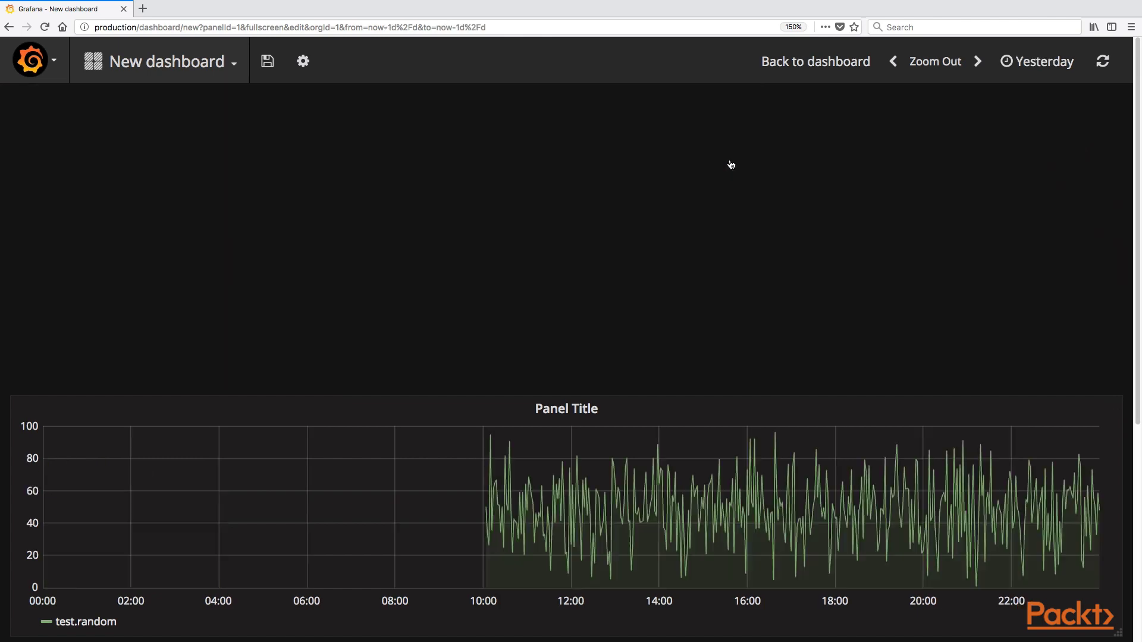
left_click(1038, 61)
left_click(900, 156)
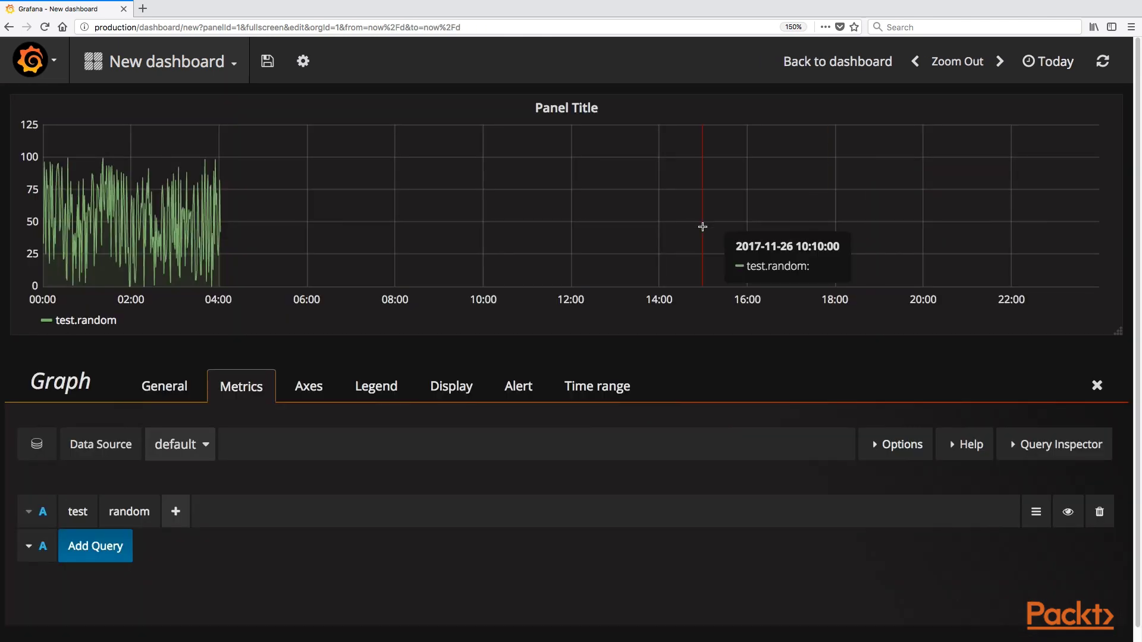
Step: Set the graph's time range to Last 24 hours
left_click(1044, 67)
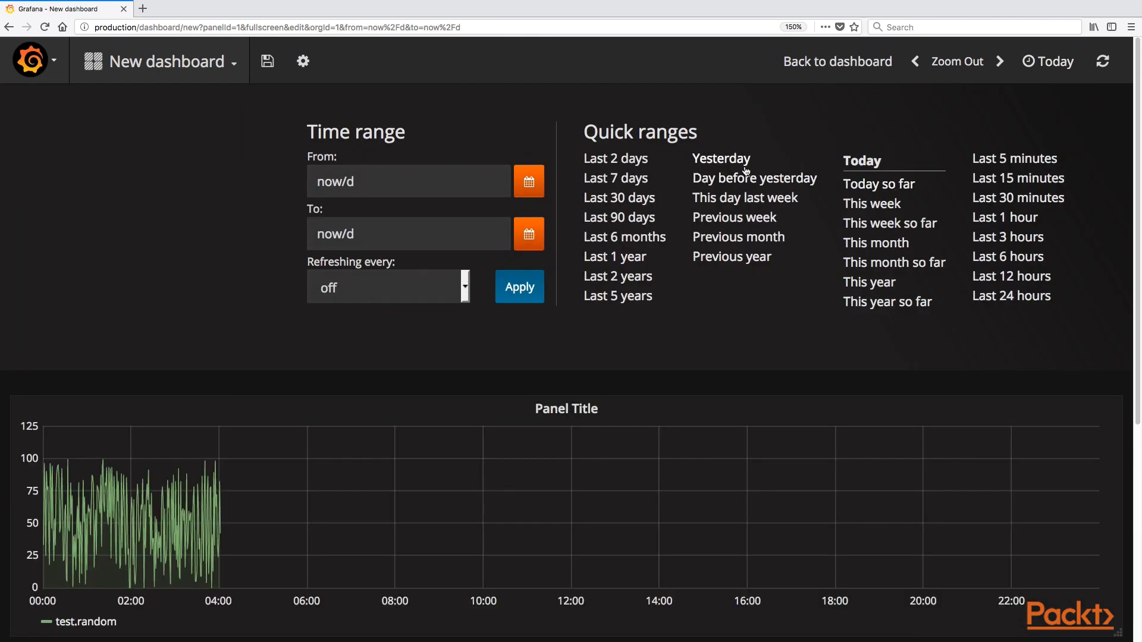
left_click(1011, 295)
left_click(1027, 61)
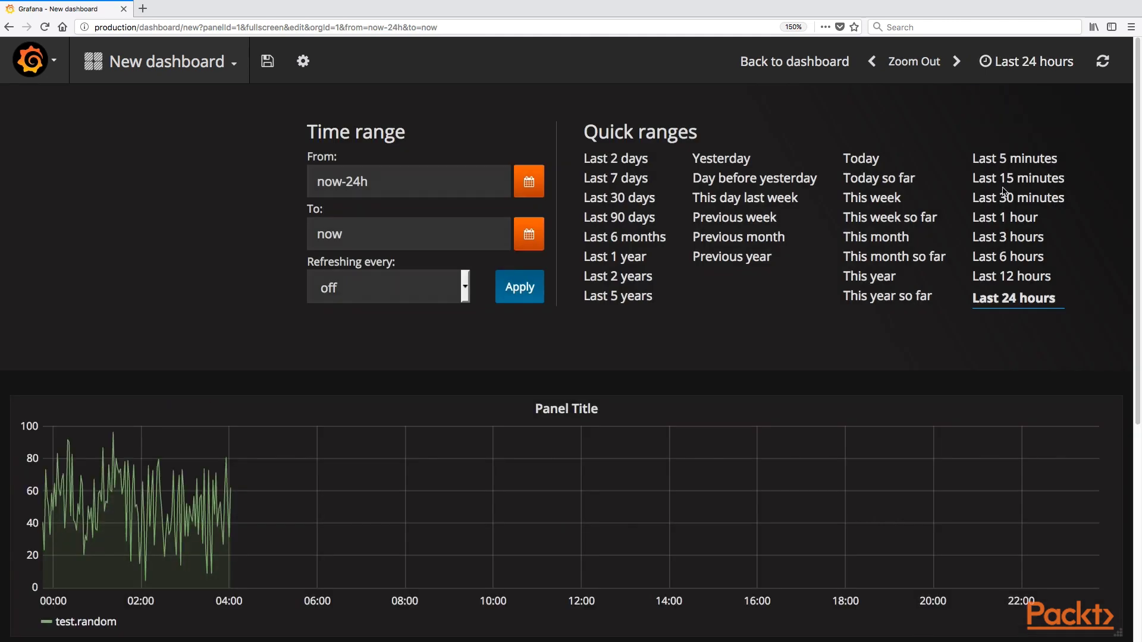
left_click(1009, 297)
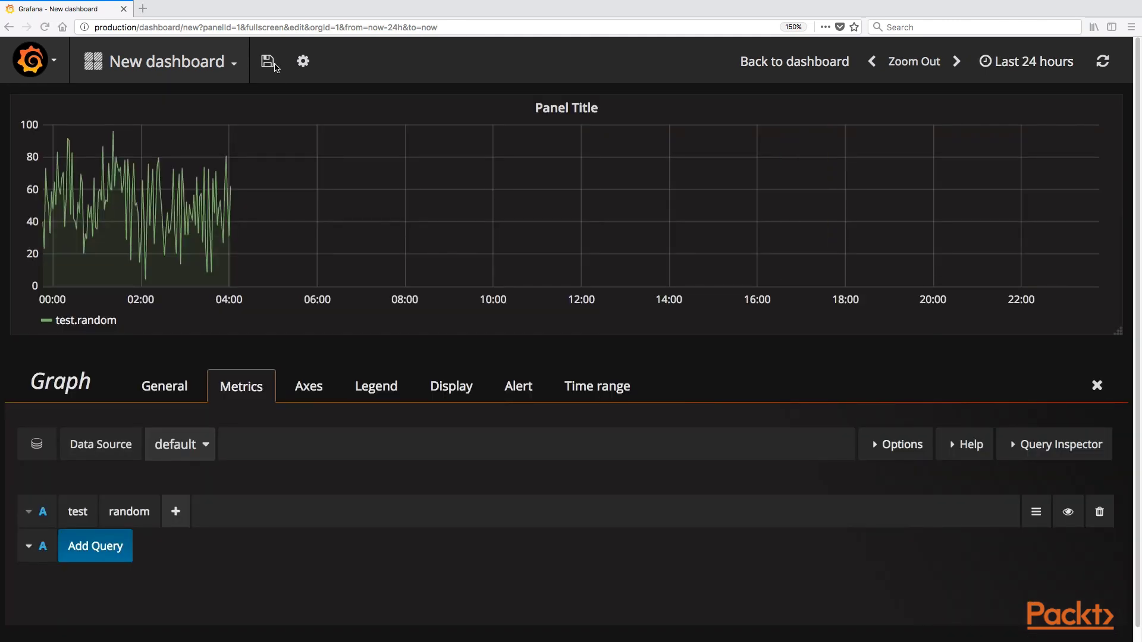
Step: Save the dashboard as 'Test Dashboard', then hide editing controls with the d v view-mode shortcut
left_click(275, 66)
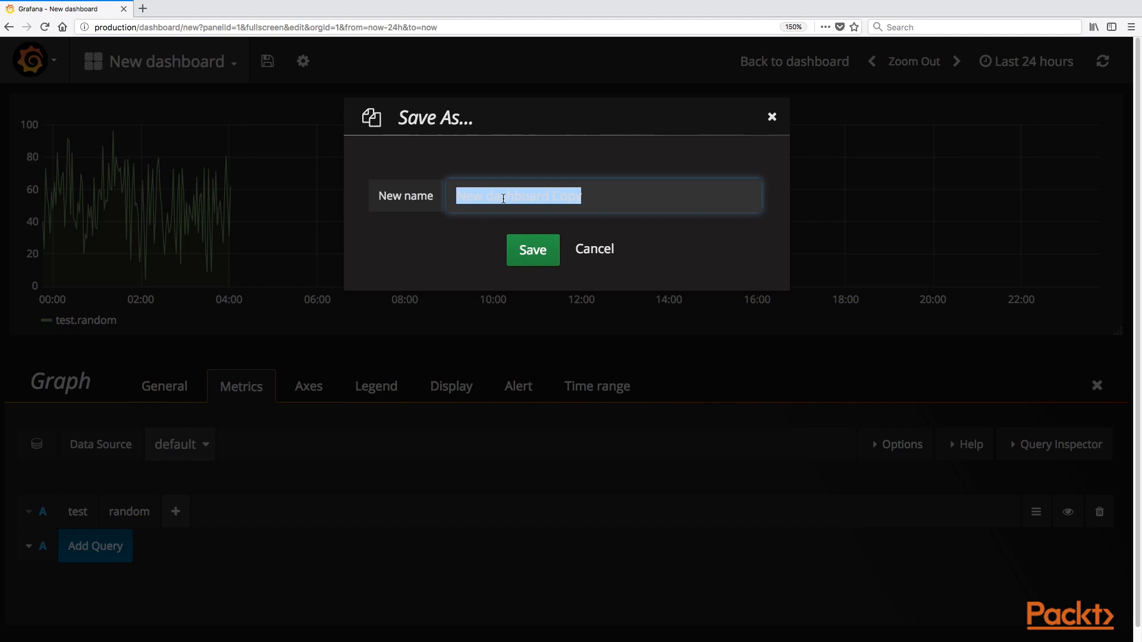
type("Test Dashboard")
key("Return")
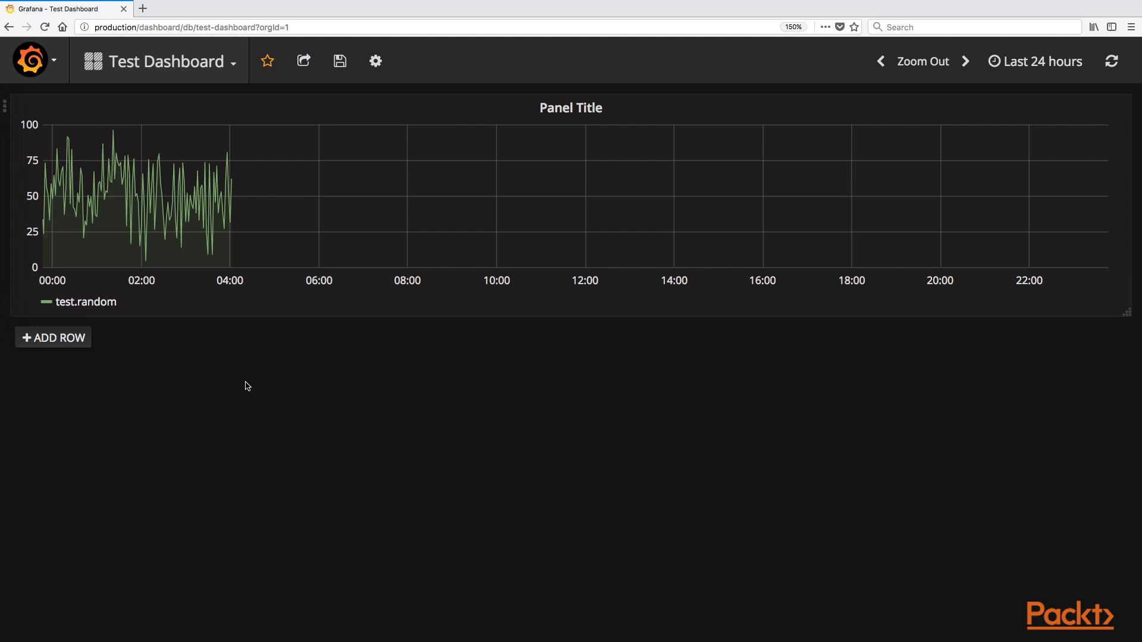
key("d")
key("v")
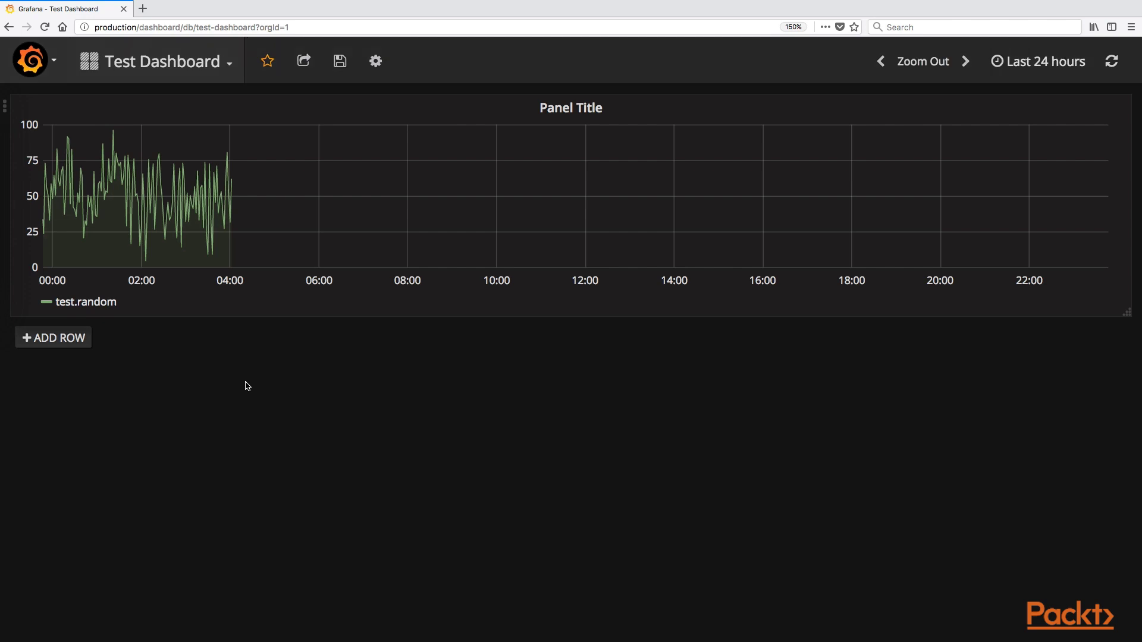